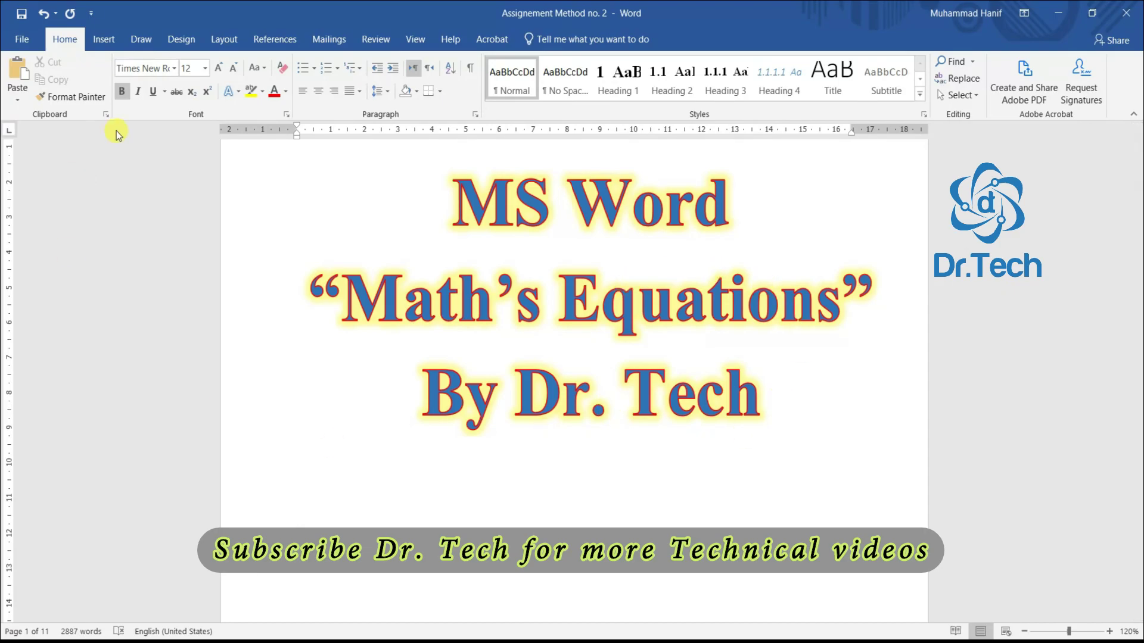
Insert an empty equation placeholder on the page below the 'By Dr. Tech' title.
click(106, 40)
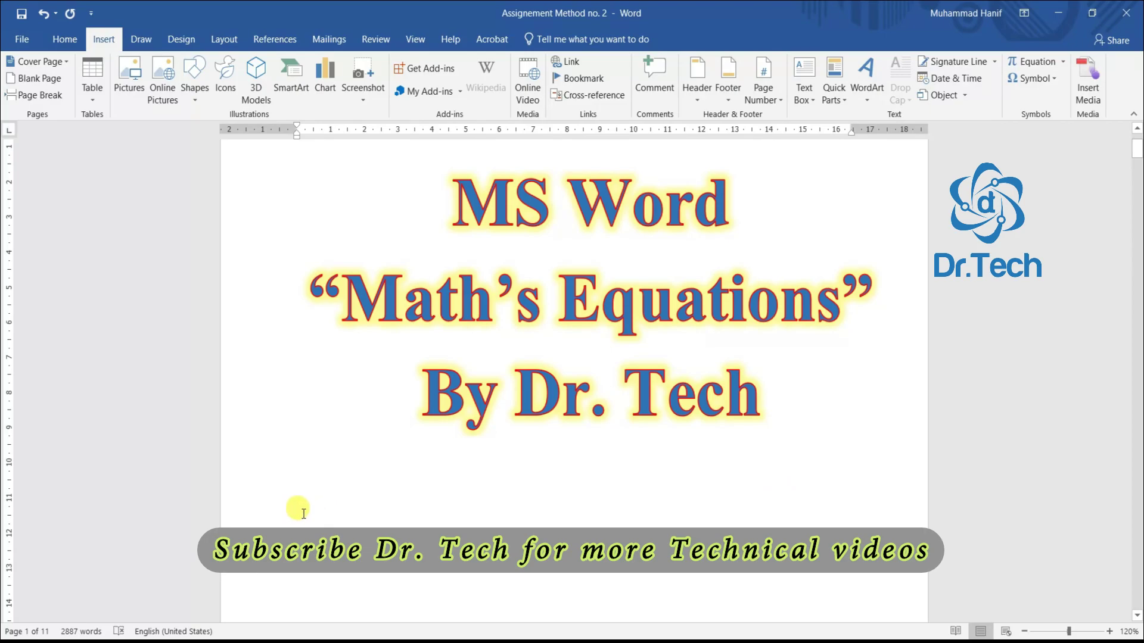
scroll(320, 495, down, 3)
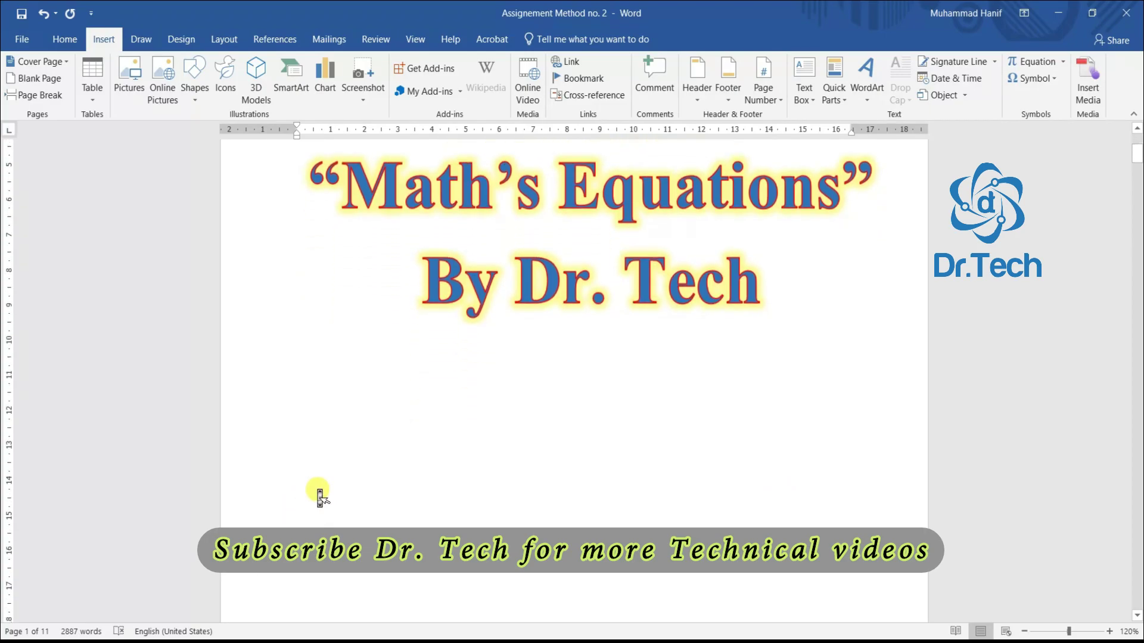
scroll(319, 493, down, 3)
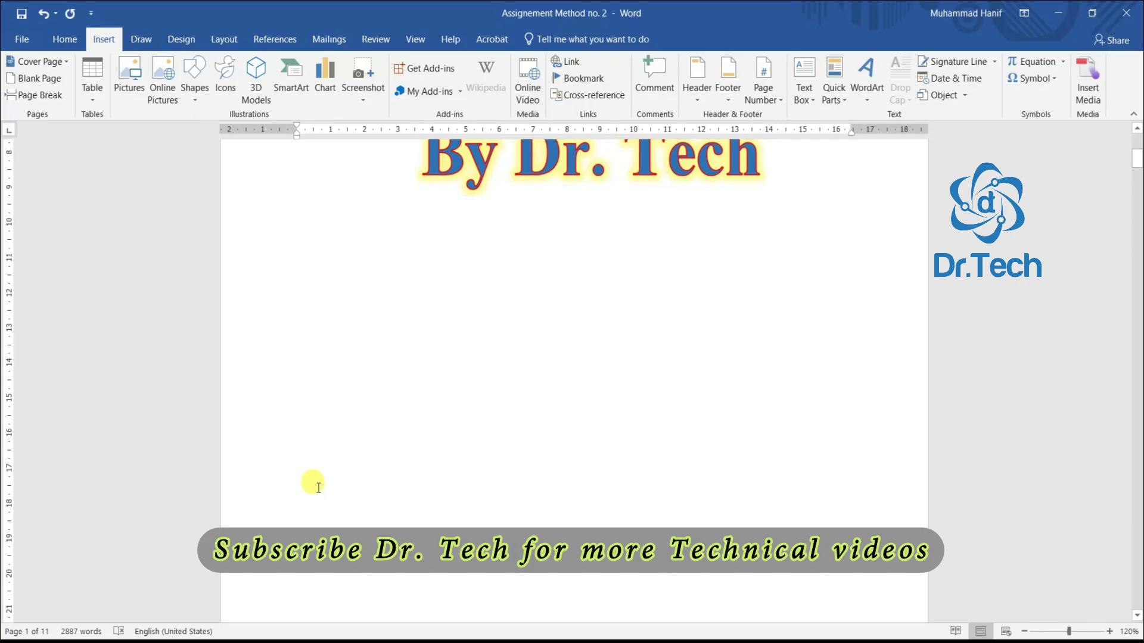
click(1033, 62)
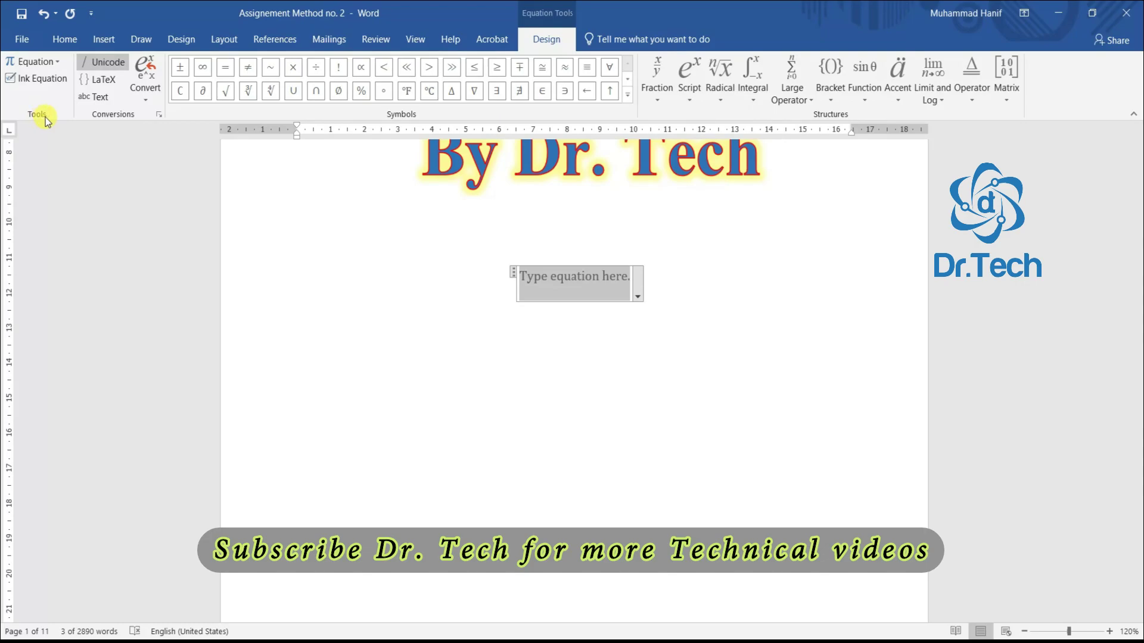
Fill the placeholder with the built-in Binomial Theorem and add a new line beneath it.
click(58, 63)
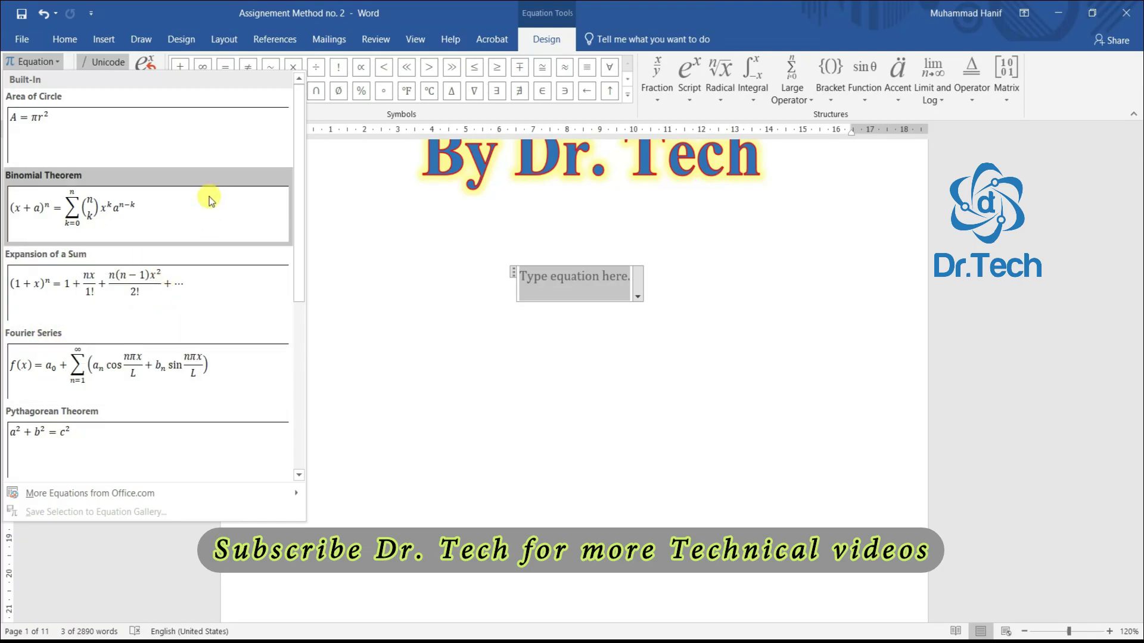
scroll(209, 197, down, 1)
scroll(211, 203, down, 3)
scroll(211, 203, up, 2)
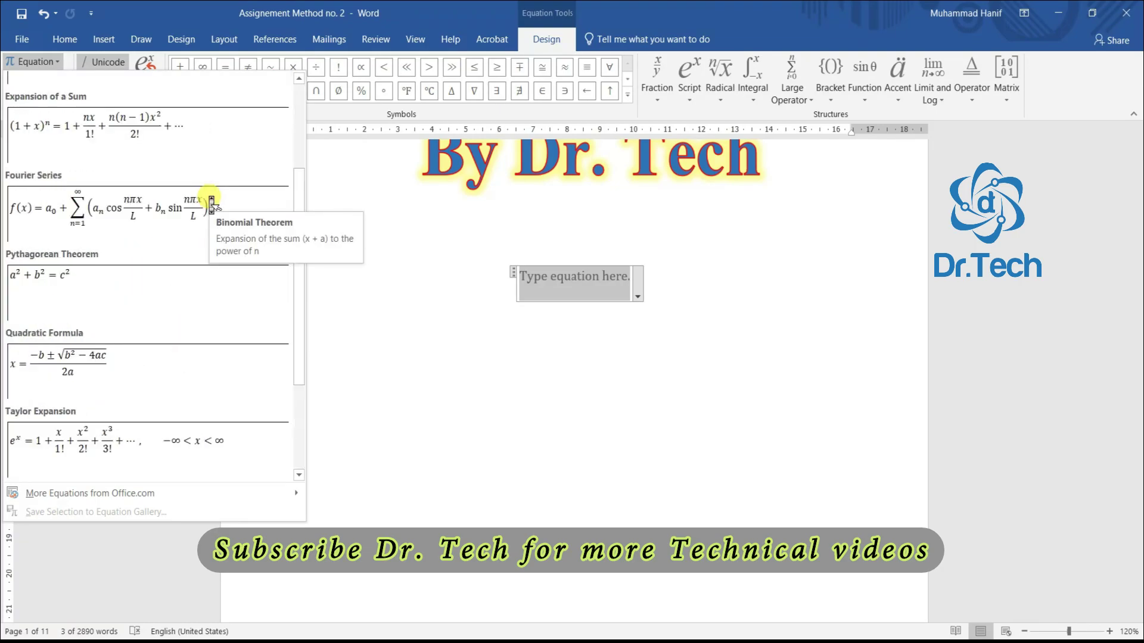
scroll(211, 202, up, 2)
scroll(211, 203, down, 4)
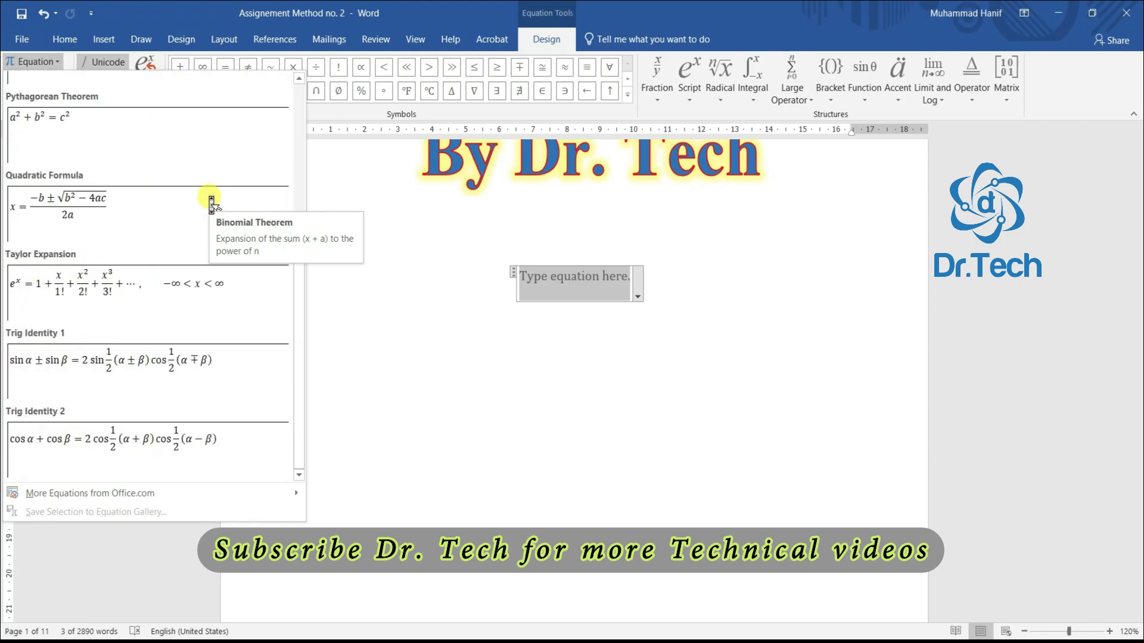
scroll(211, 203, up, 4)
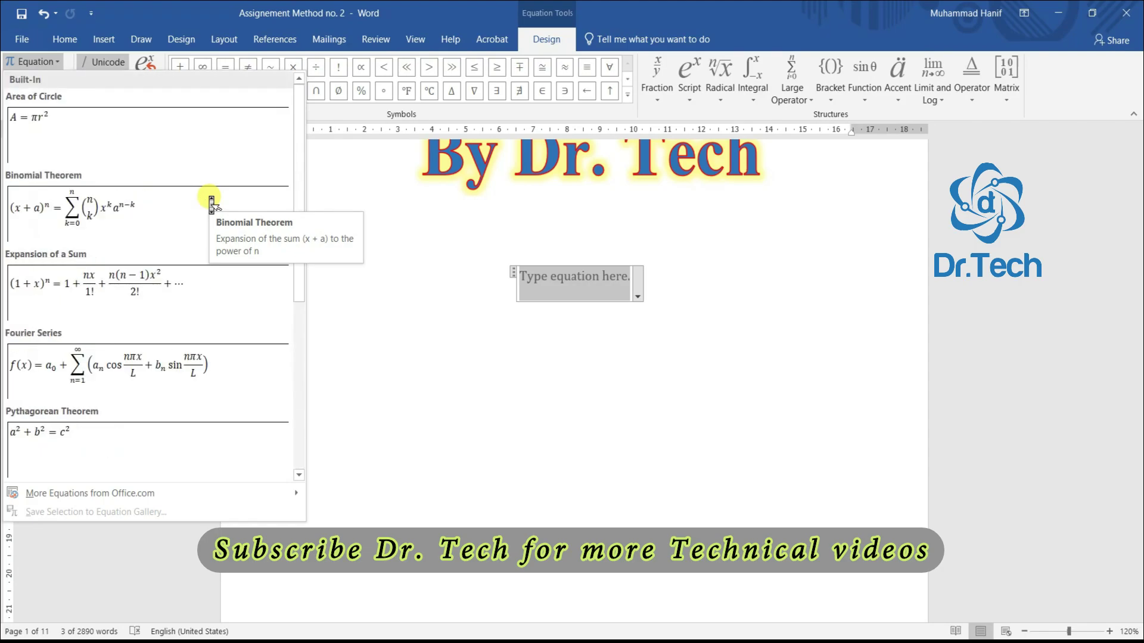
click(128, 207)
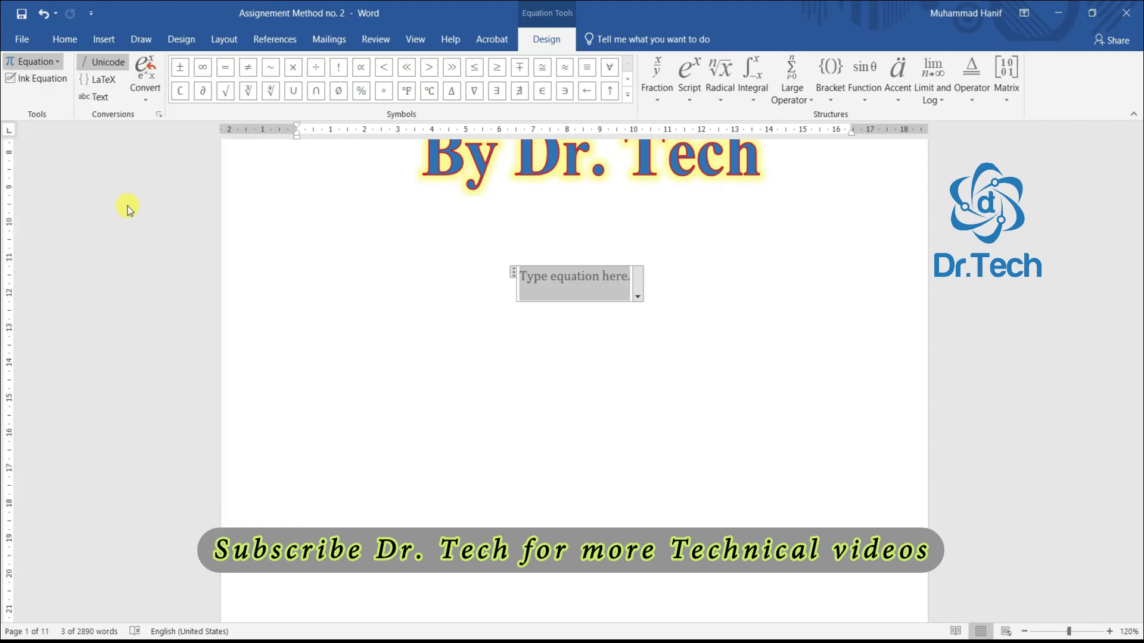
click(581, 382)
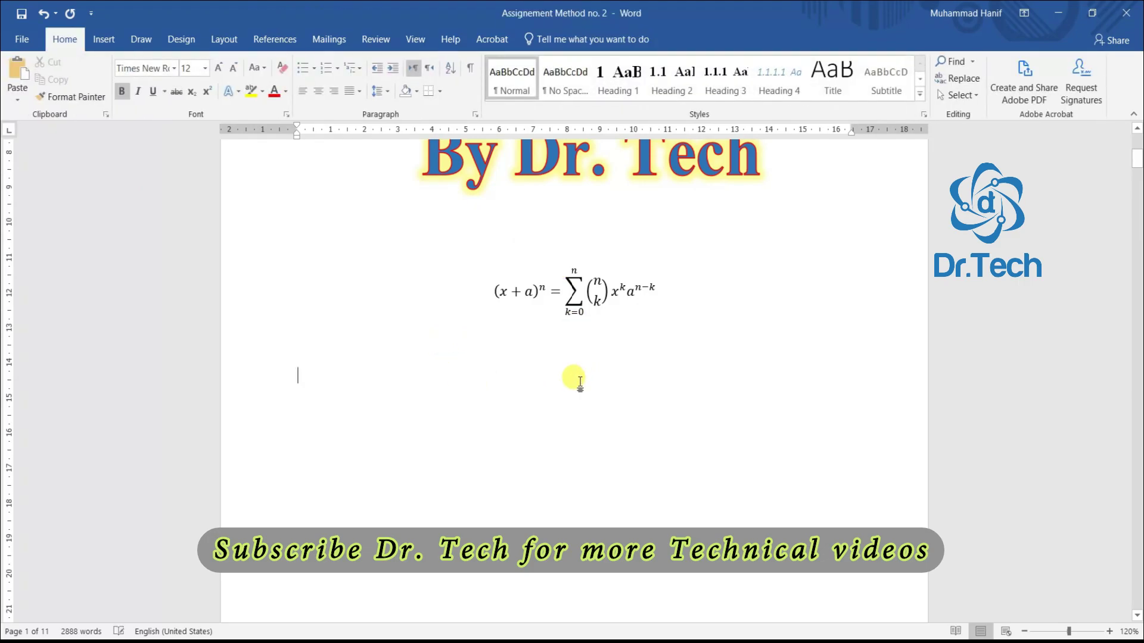
key(Return)
key(Return)
key(Return)
Insert a second empty equation under the Binomial Theorem and browse the Fraction layouts.
click(101, 40)
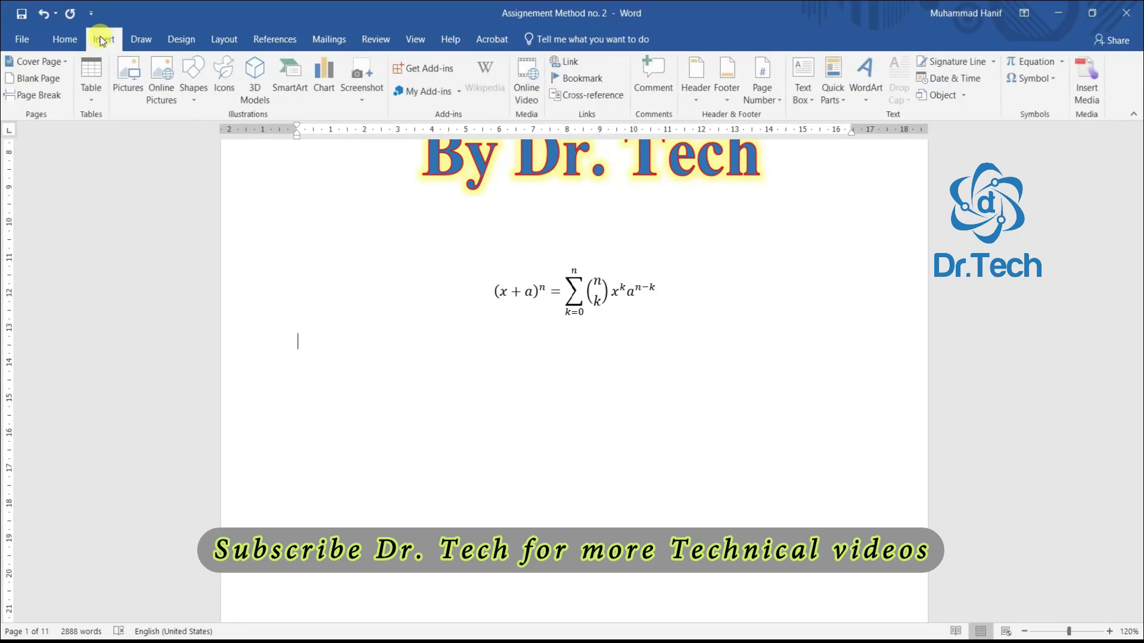
click(1036, 61)
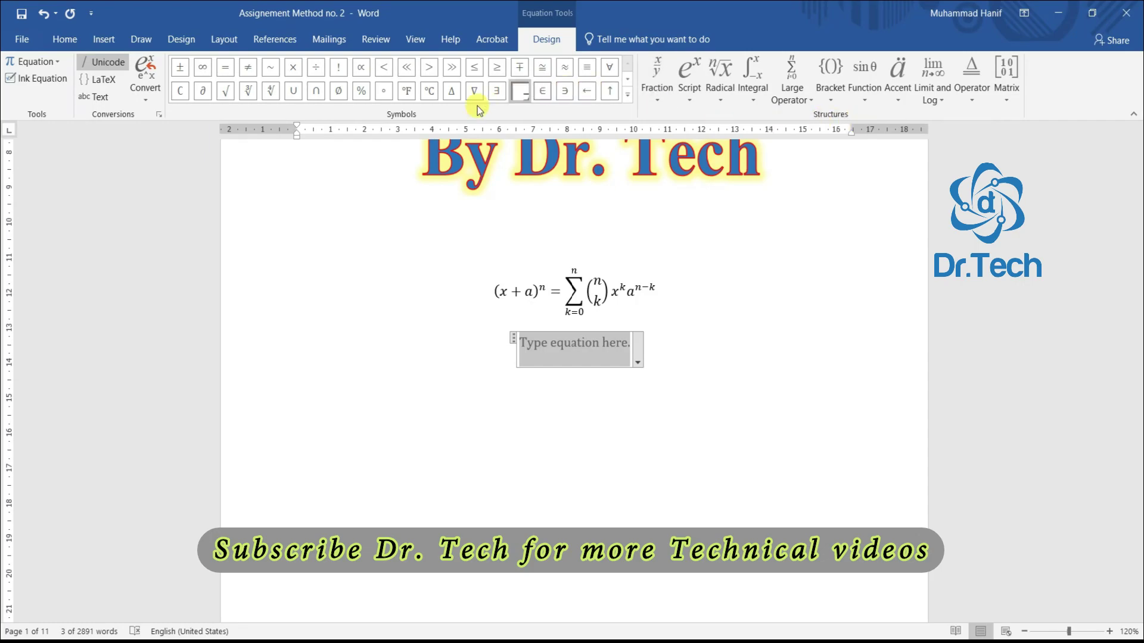
click(627, 97)
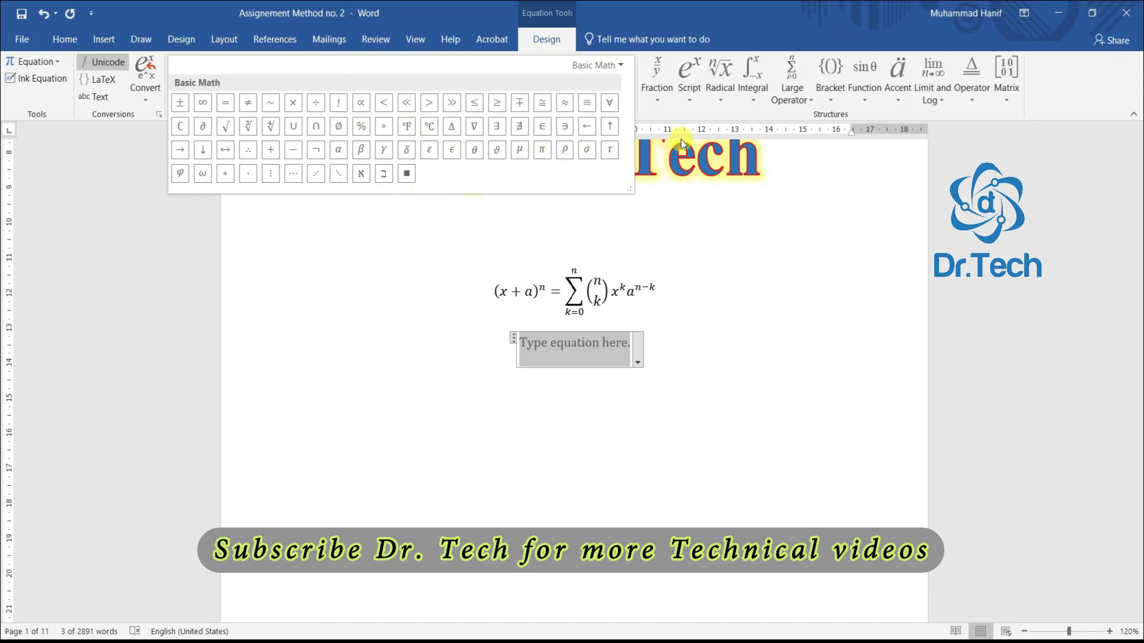
click(724, 119)
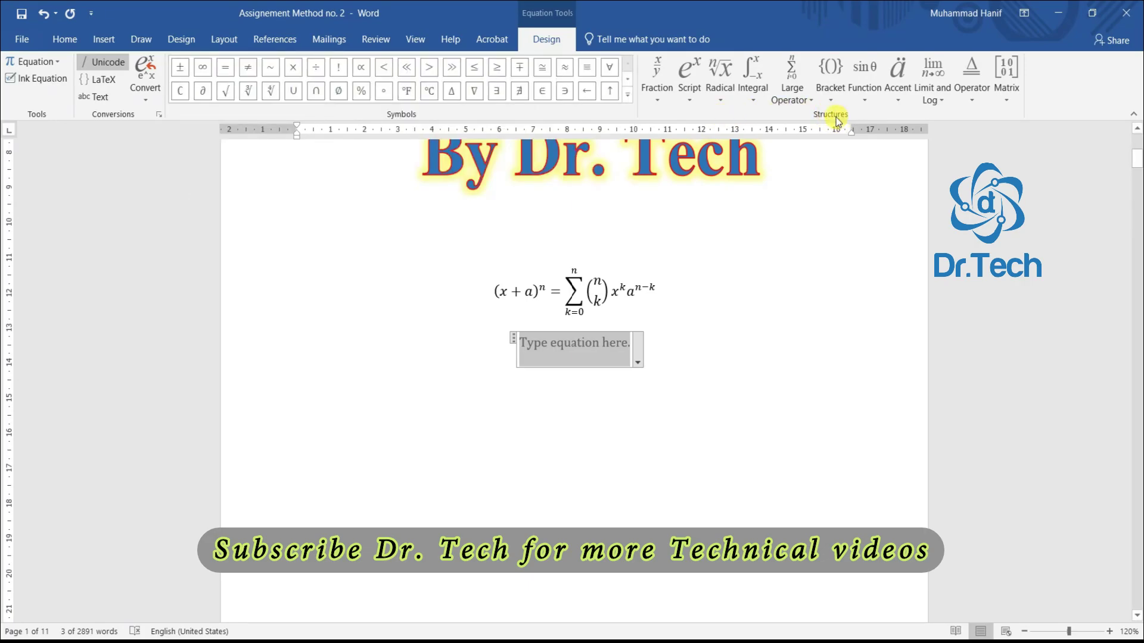
click(659, 104)
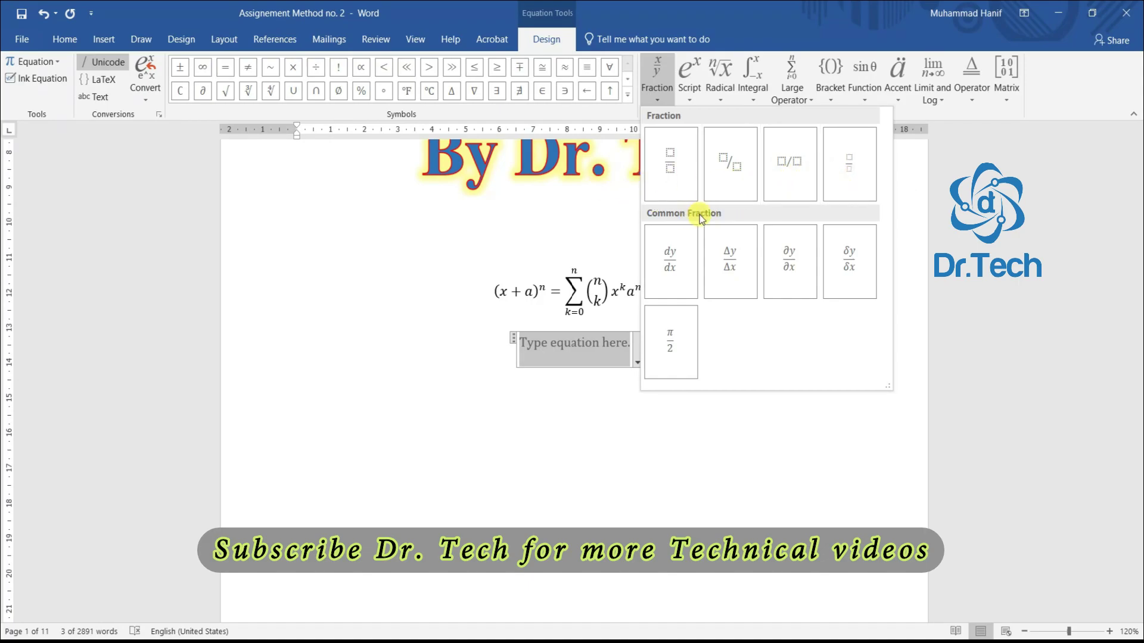
Insert a stacked fraction with a in the numerator and b in the denominator.
click(677, 177)
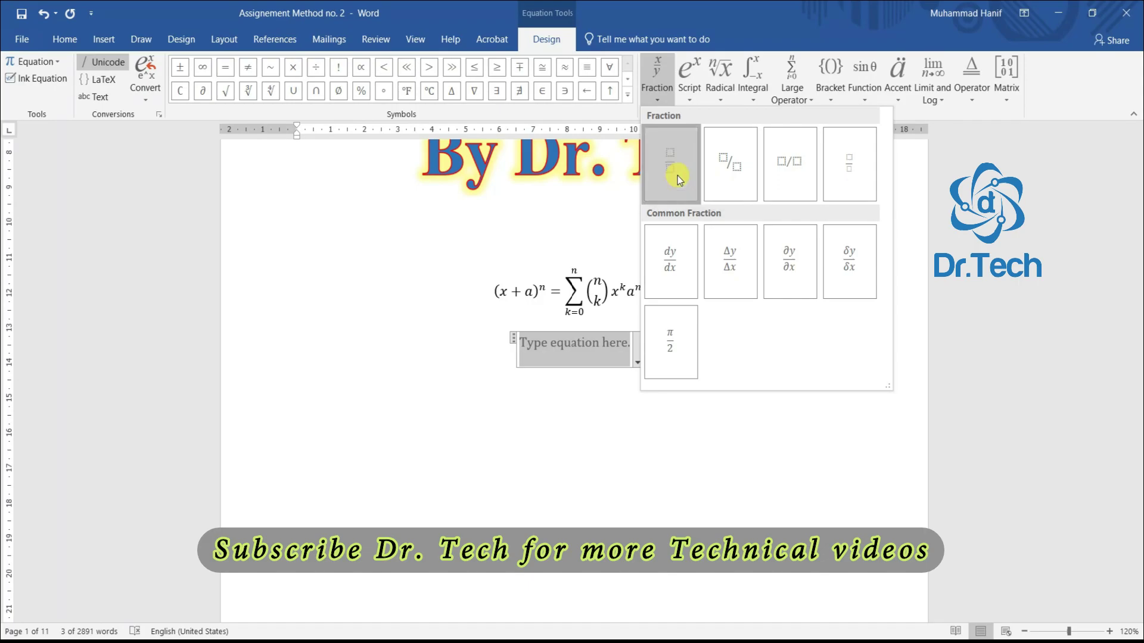
key(Up)
click(532, 388)
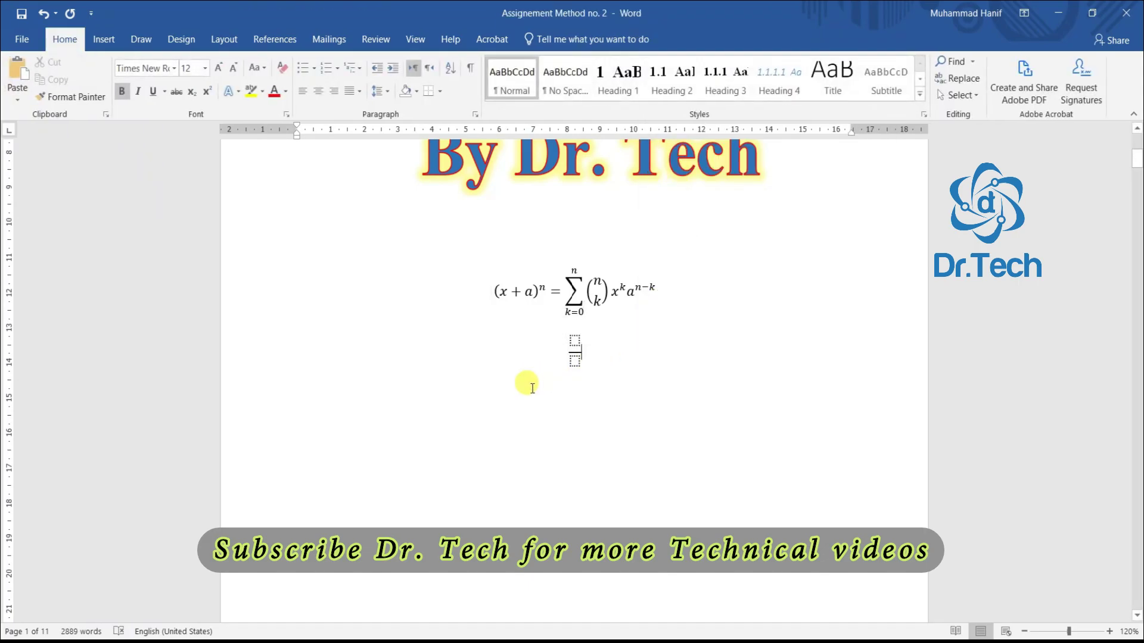
click(574, 341)
click(574, 341)
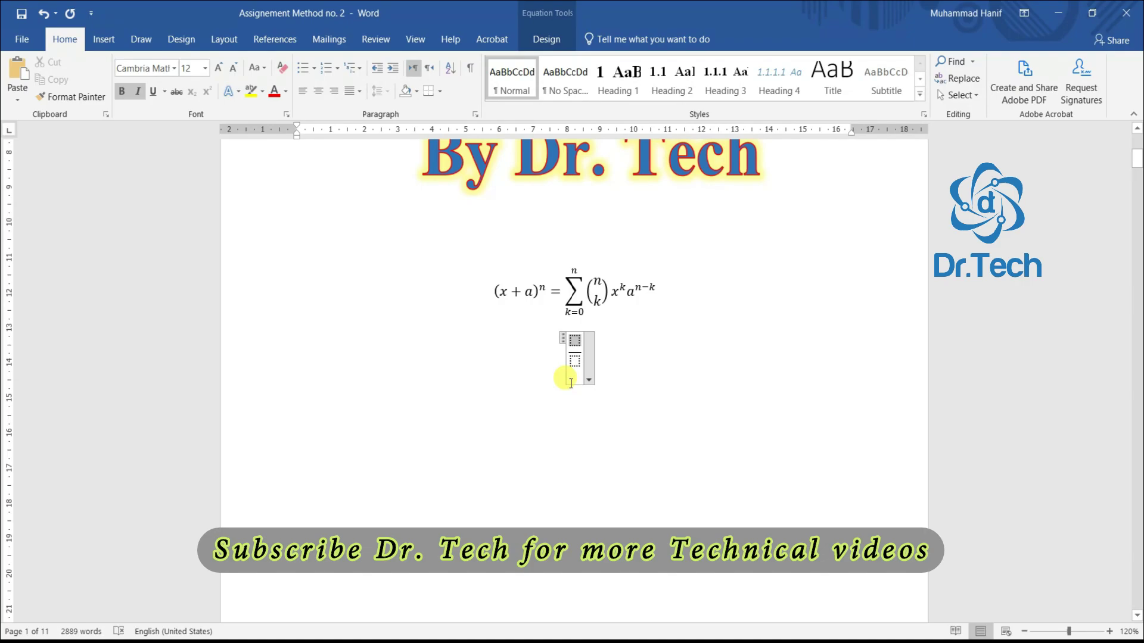
text(a)
click(573, 356)
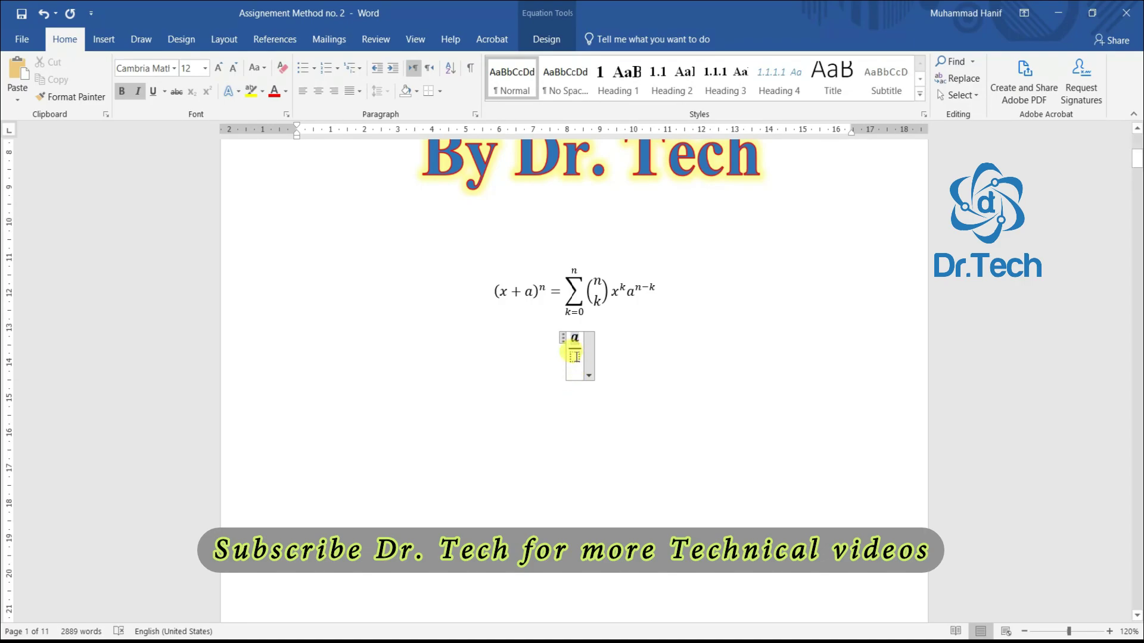
click(575, 356)
text(b)
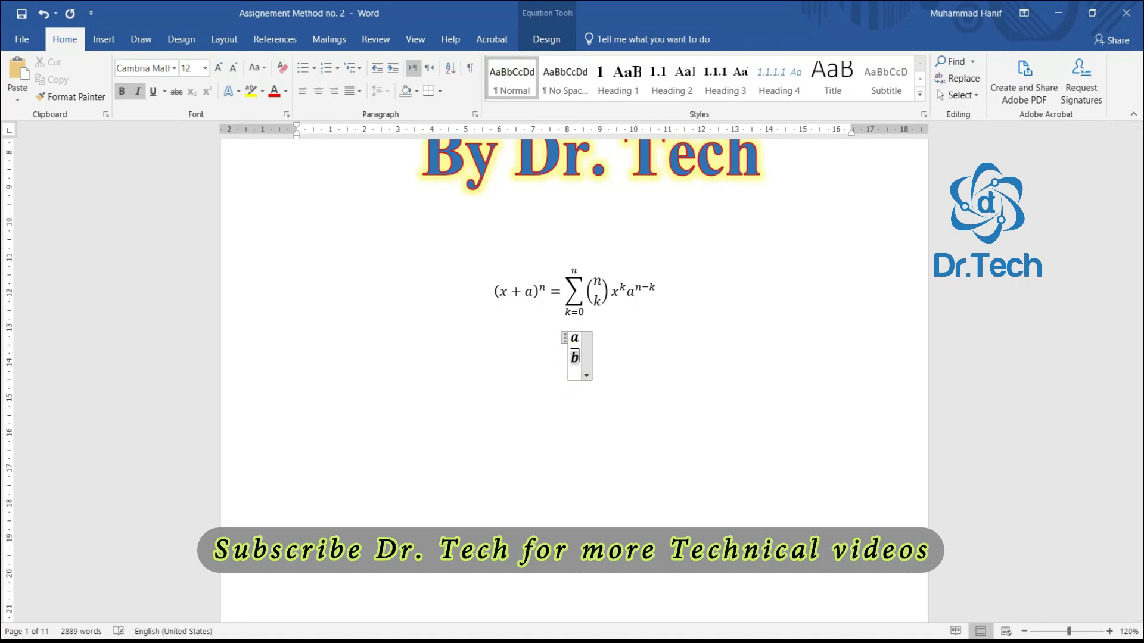
click(581, 348)
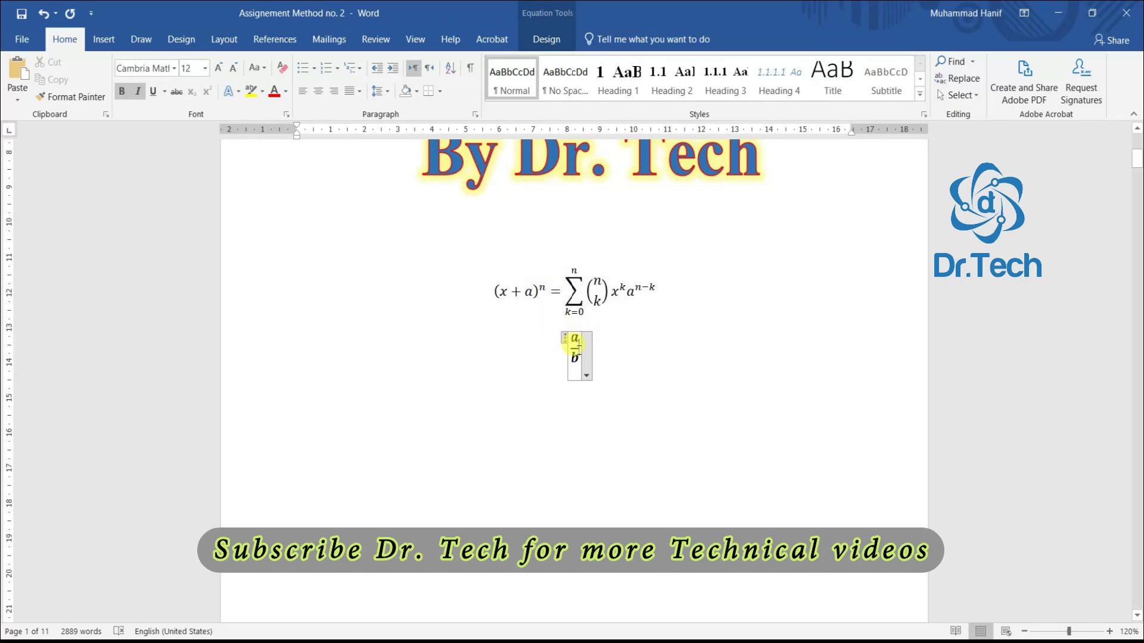
Add an equals sign after a/b from the Basic Math symbols.
click(551, 41)
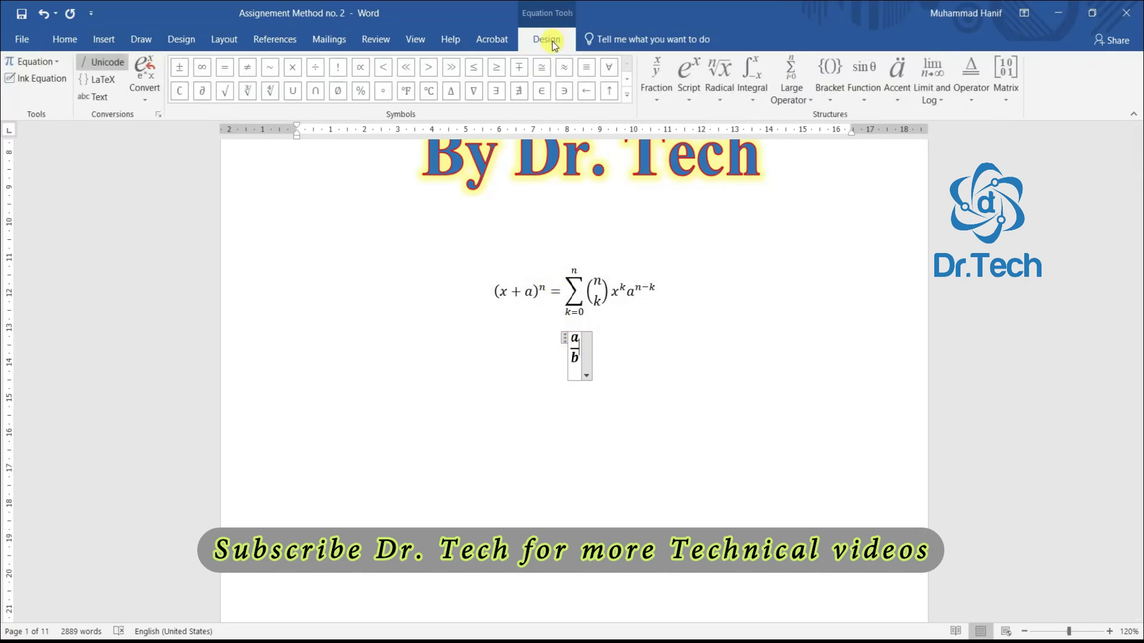
click(630, 97)
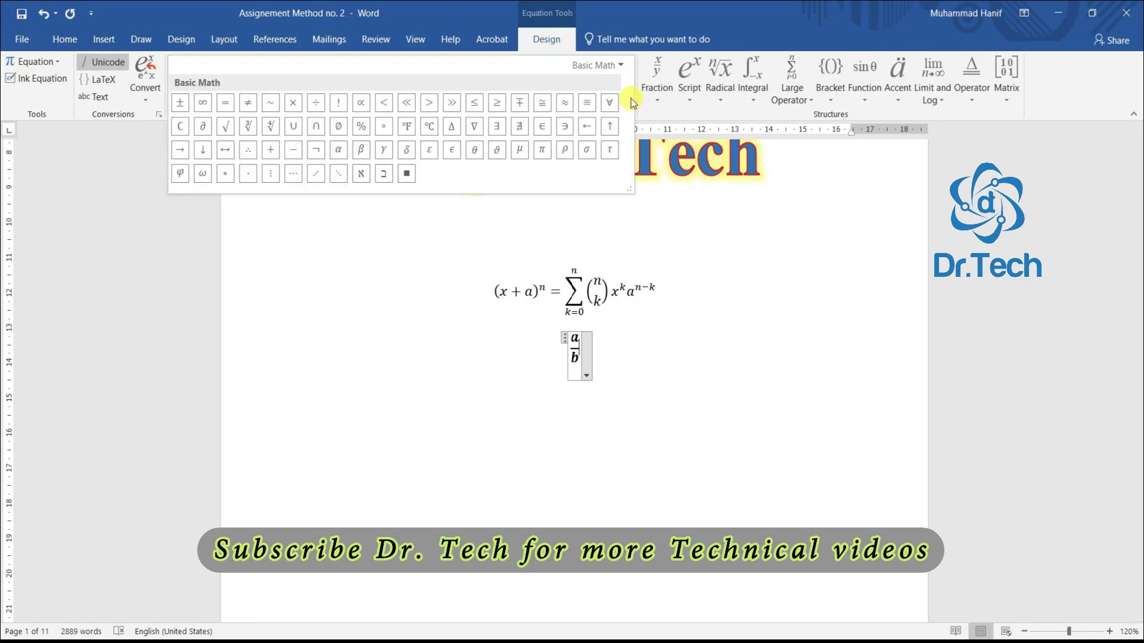
click(226, 105)
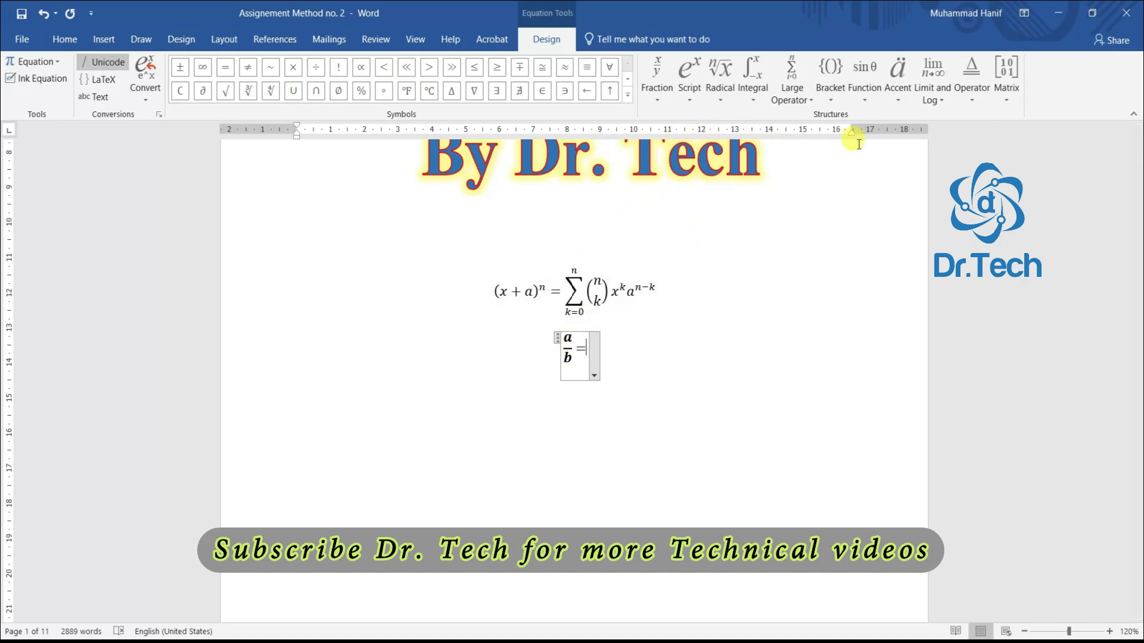
Append 10 with a superscript exponent of 3 after the equals sign.
click(690, 100)
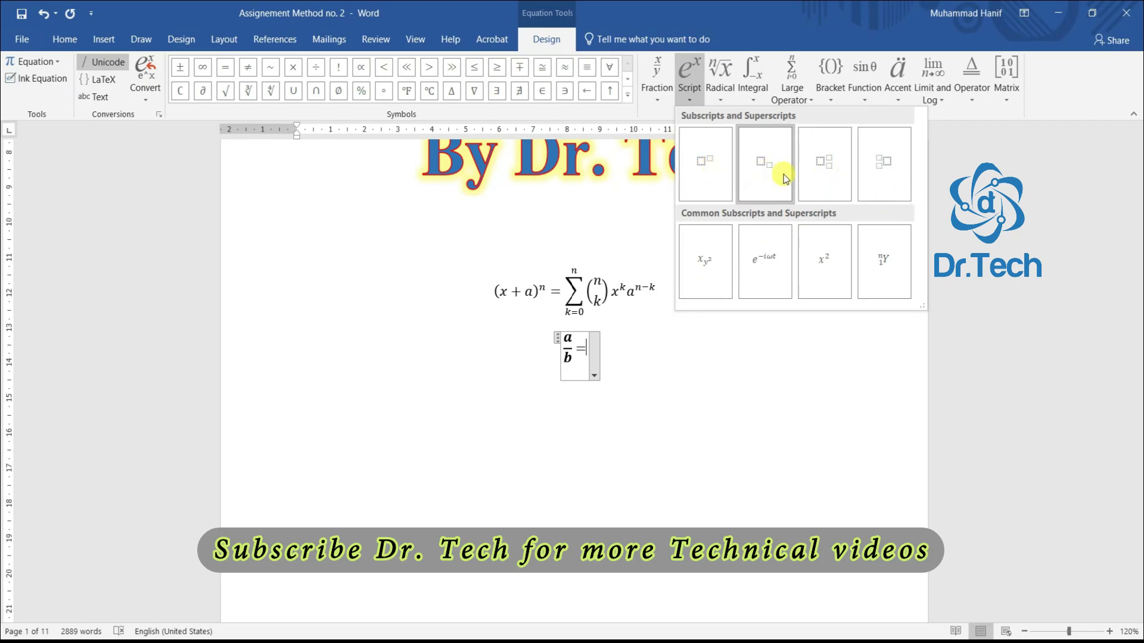
click(714, 176)
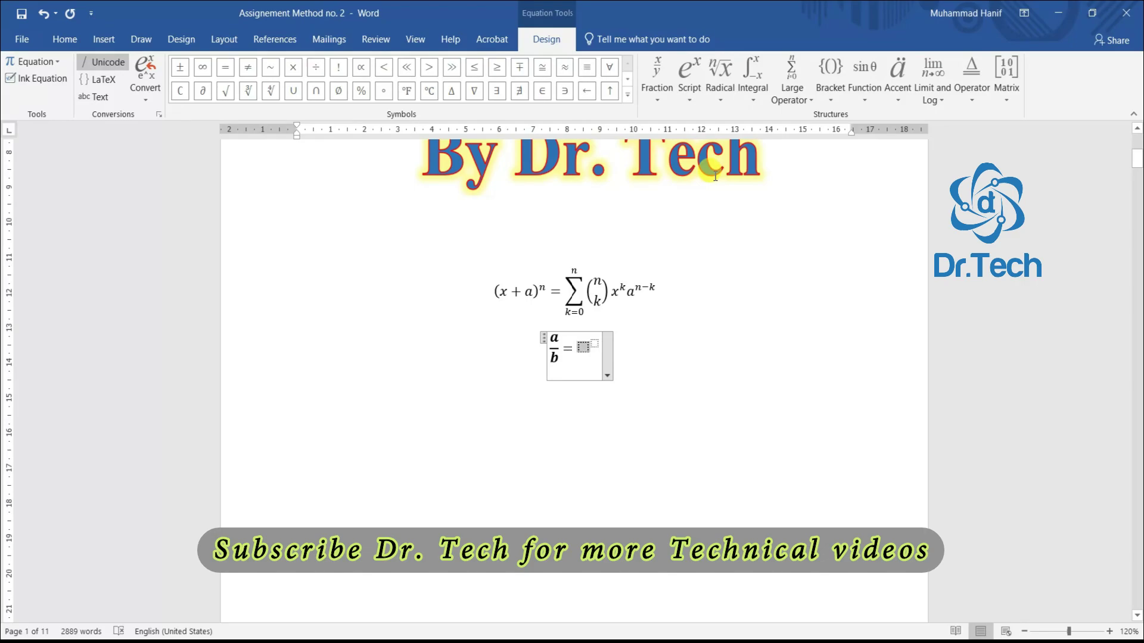
text(10)
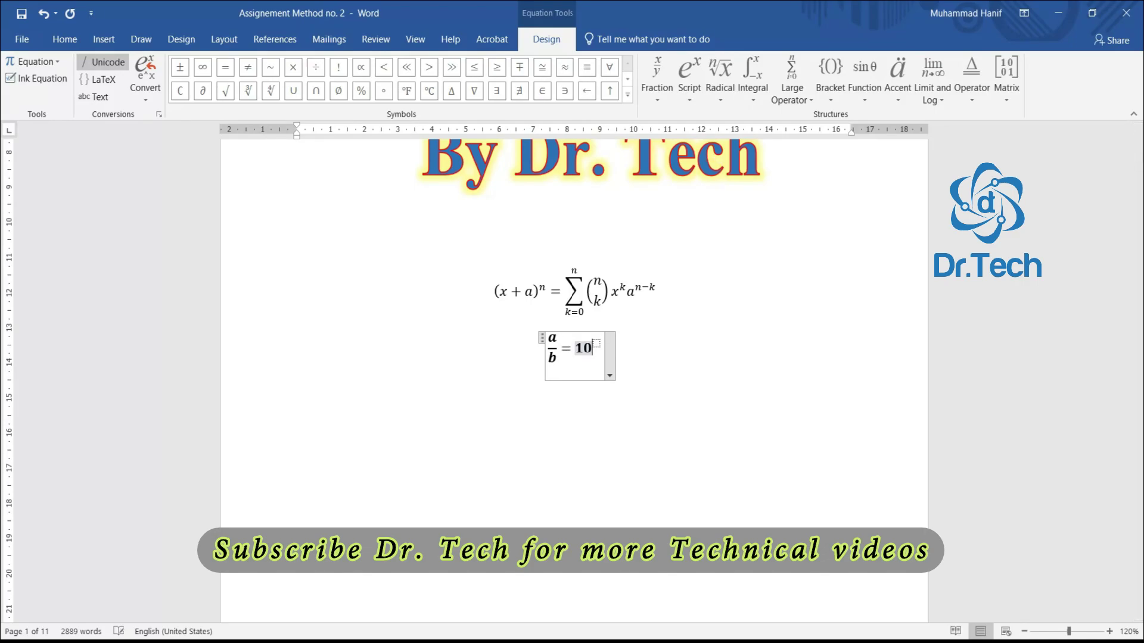
key(Right)
text(3)
key(Right)
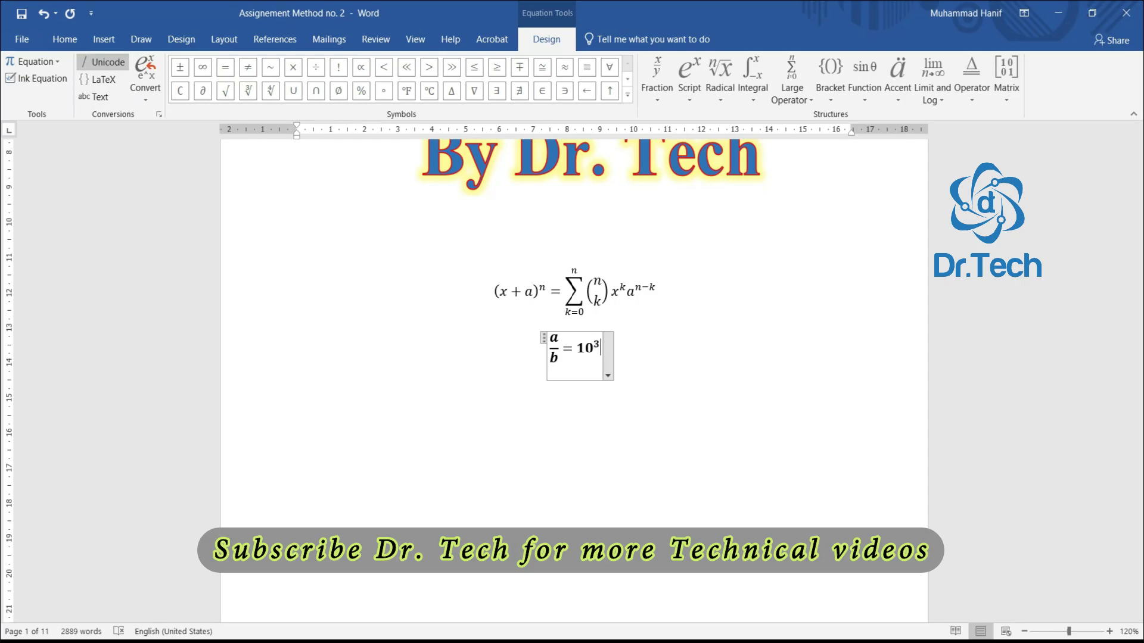
click(627, 99)
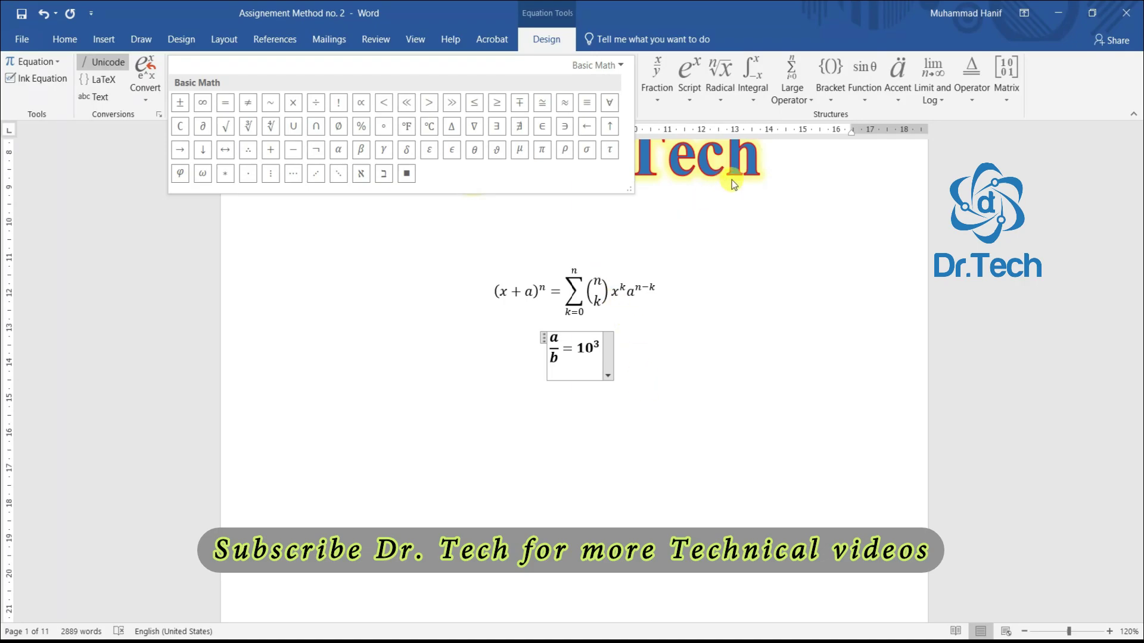
Add empty parentheses after 10³ and place the cursor inside them.
click(840, 116)
click(833, 96)
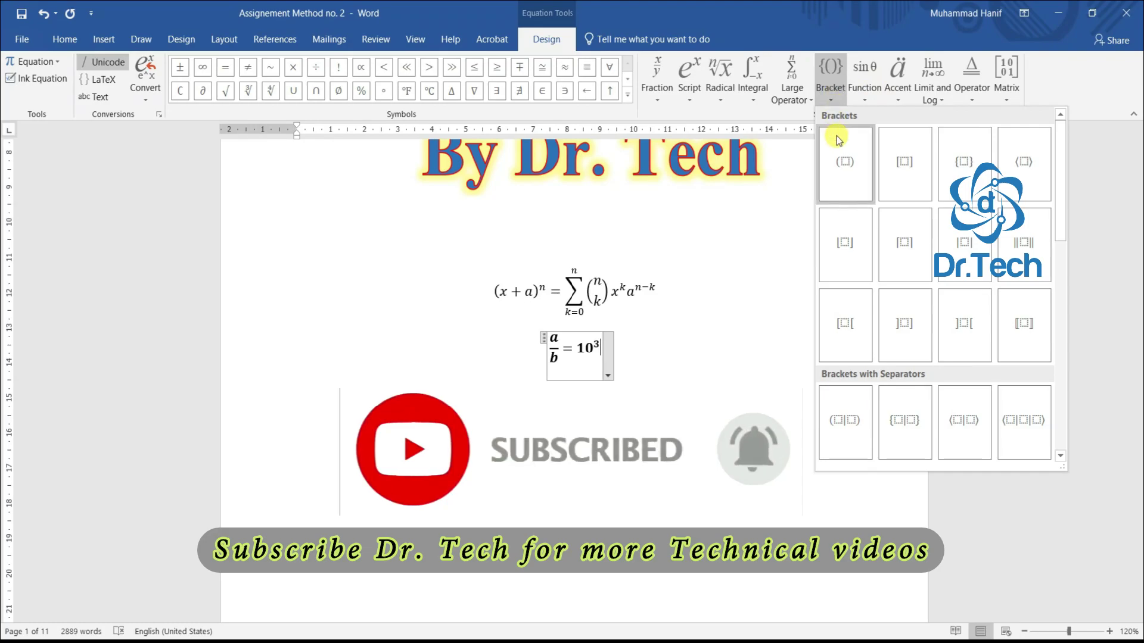
click(846, 168)
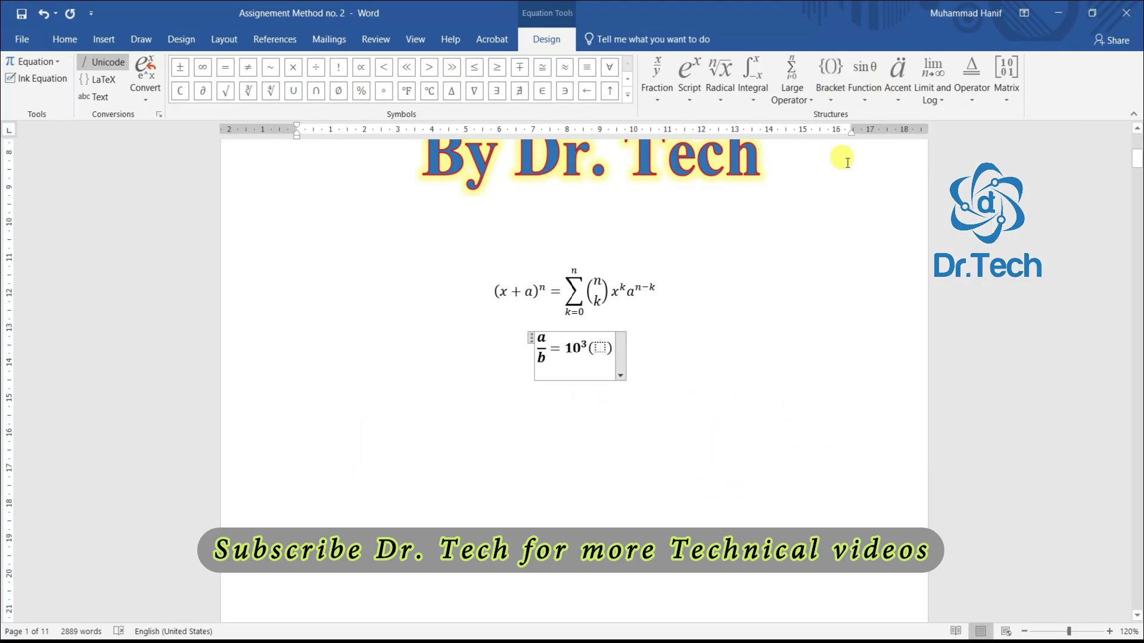
key(Left)
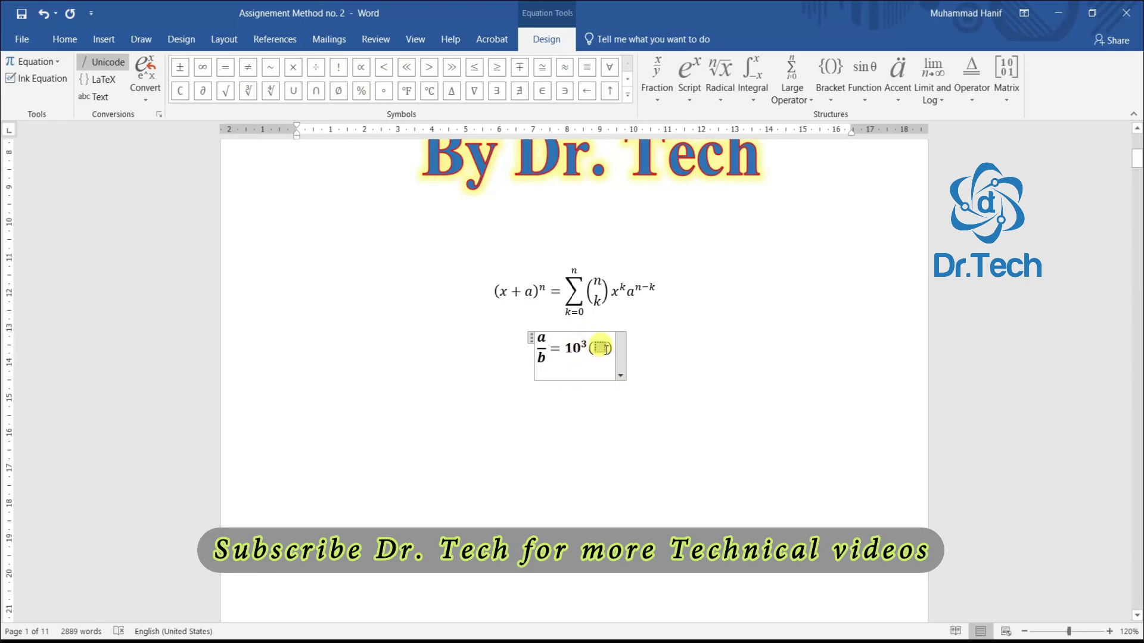
Put a fourth root of c inside the parentheses, using radicand c and degree 4.
click(720, 102)
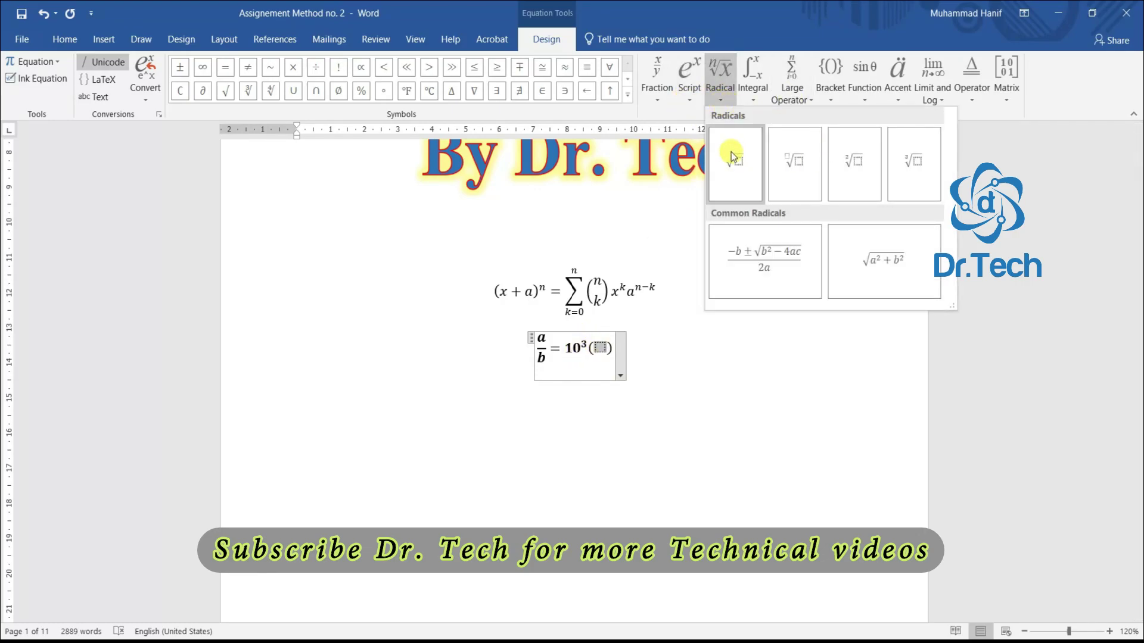
click(794, 160)
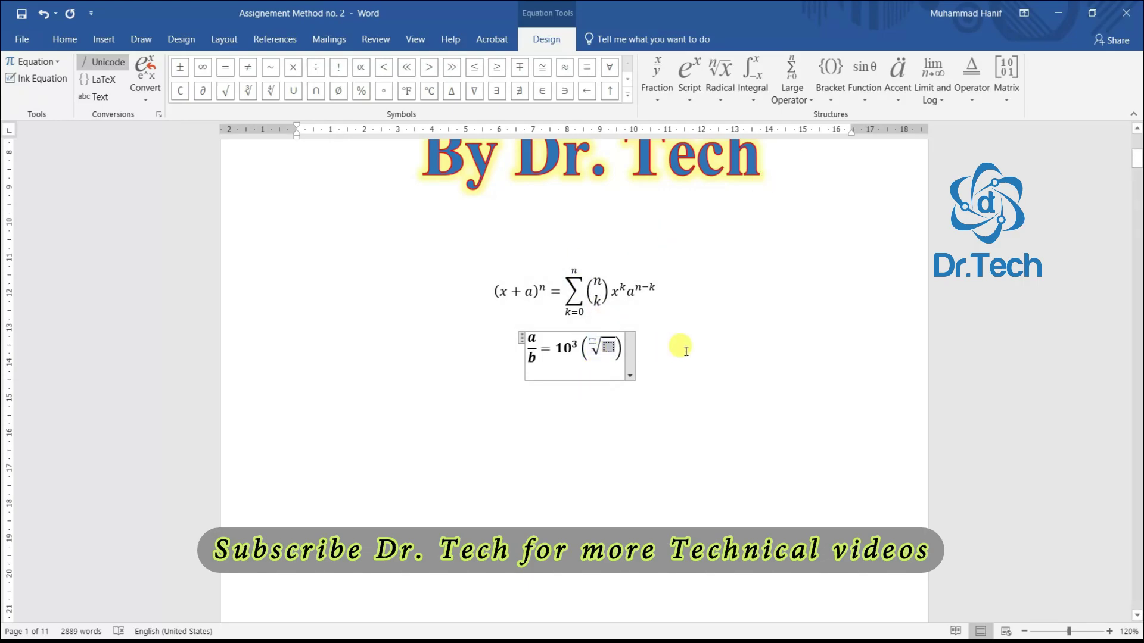
text(c)
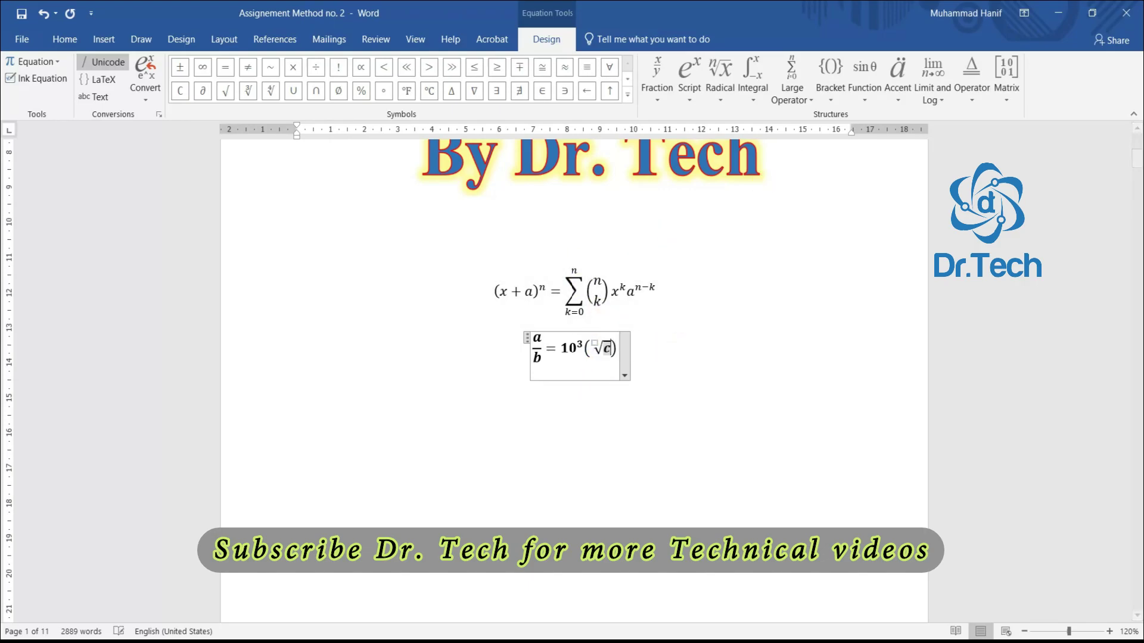
click(594, 343)
text(4)
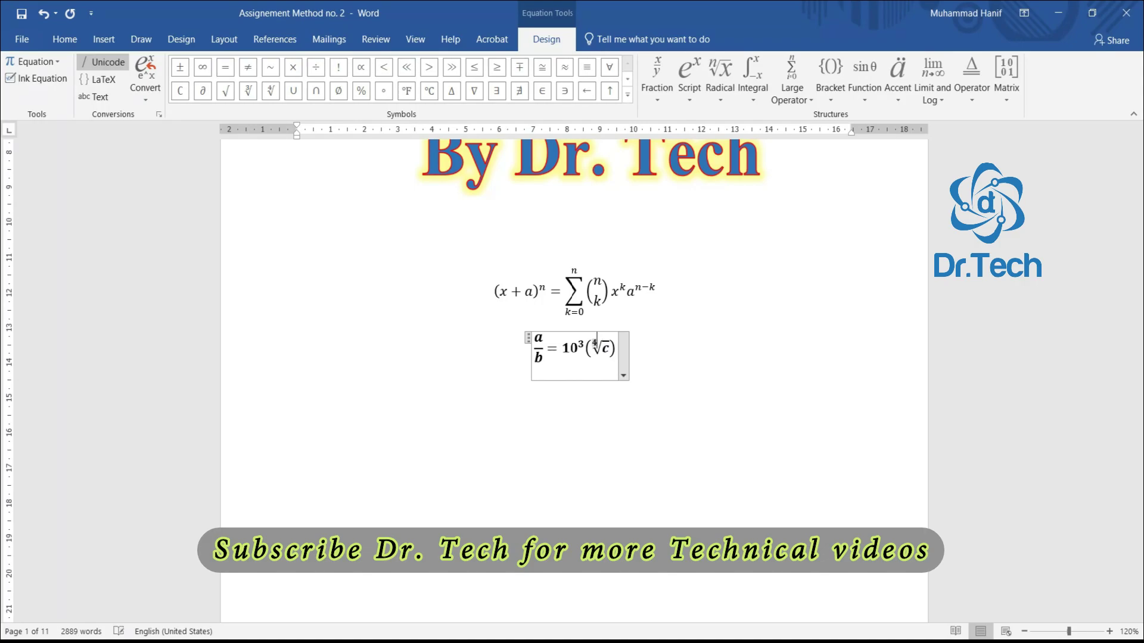
key(Right)
key(Right)
Add a plus sign and a plain integral of j after the fourth root.
click(628, 99)
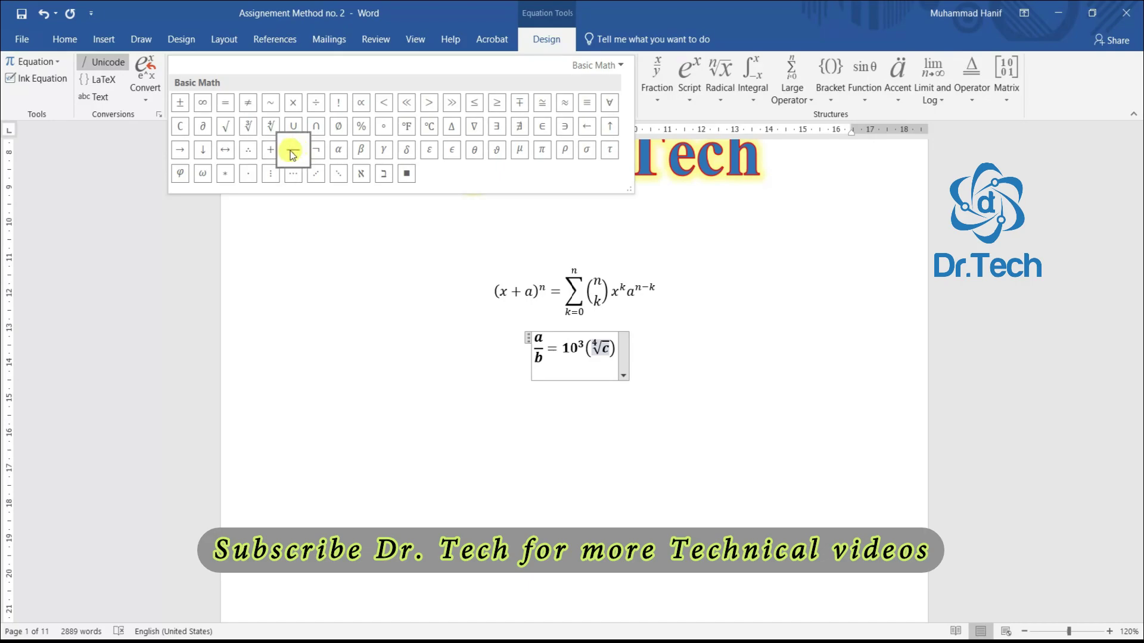
click(270, 151)
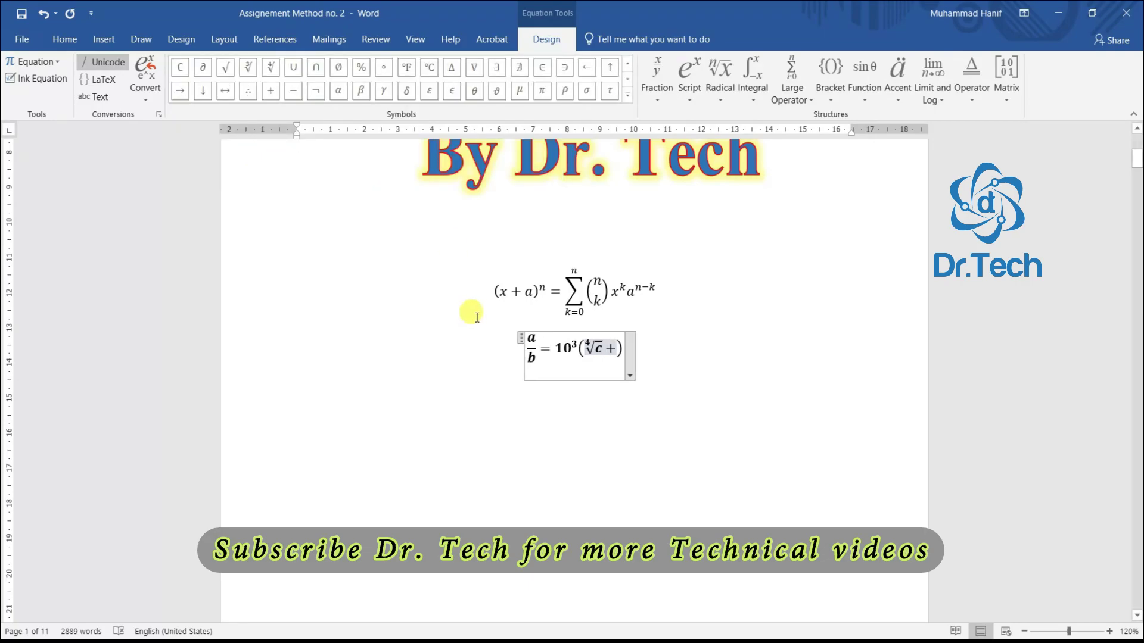
click(757, 106)
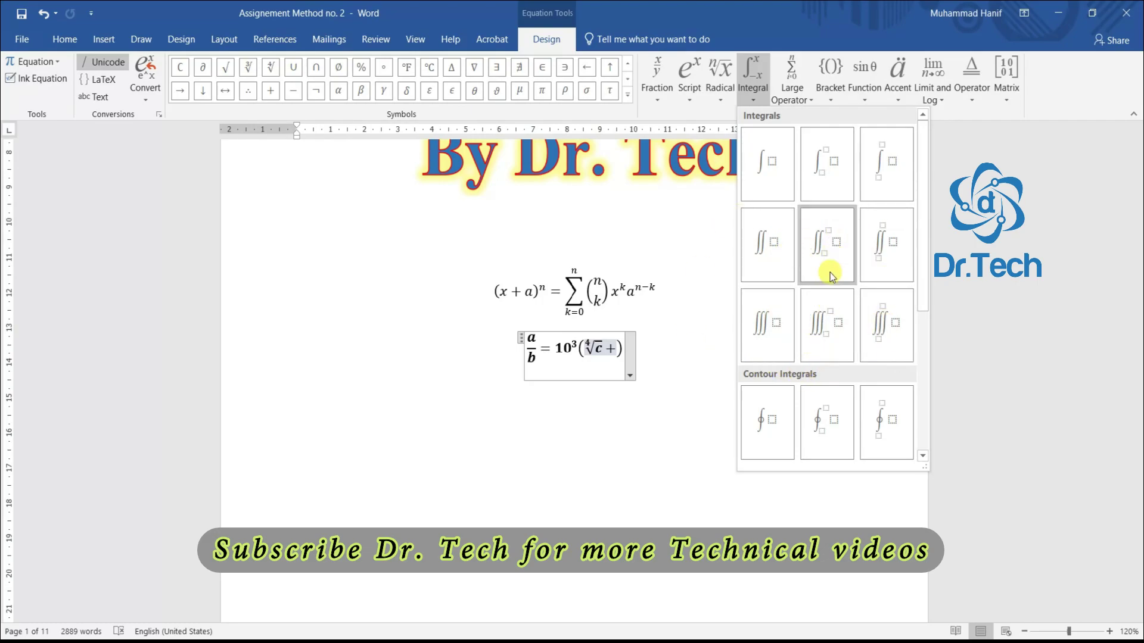
click(774, 174)
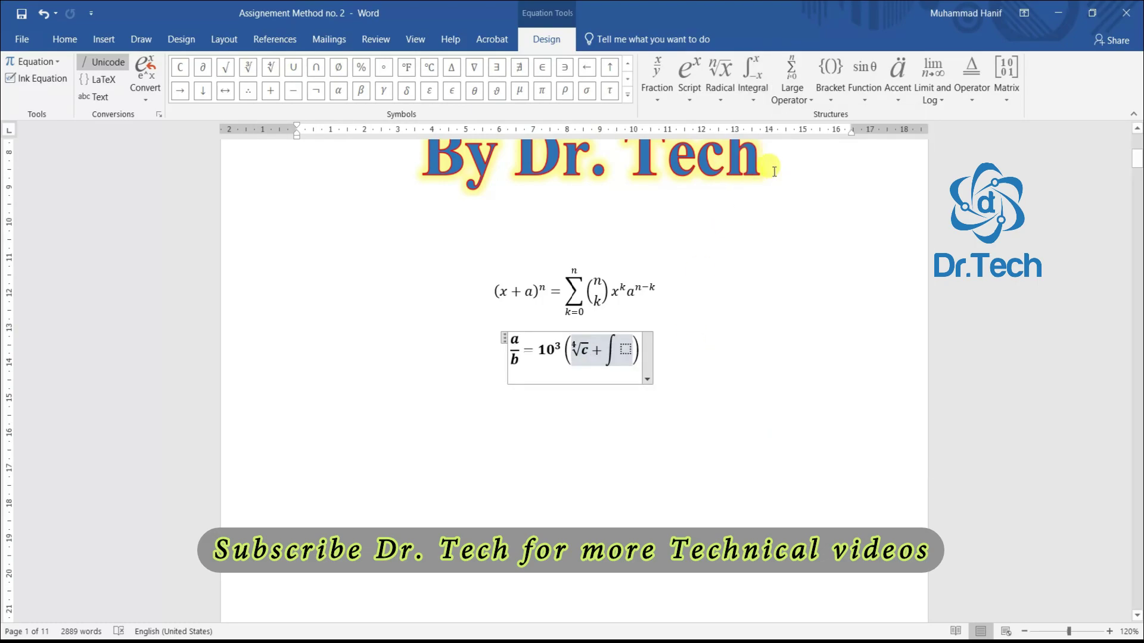
key(Left)
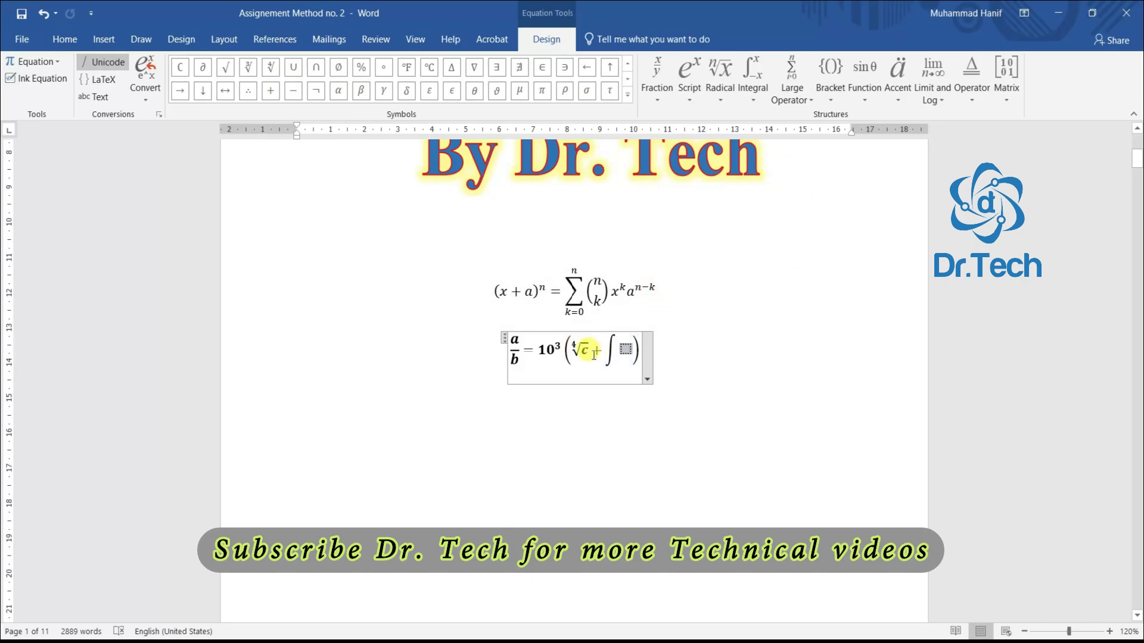
text(j)
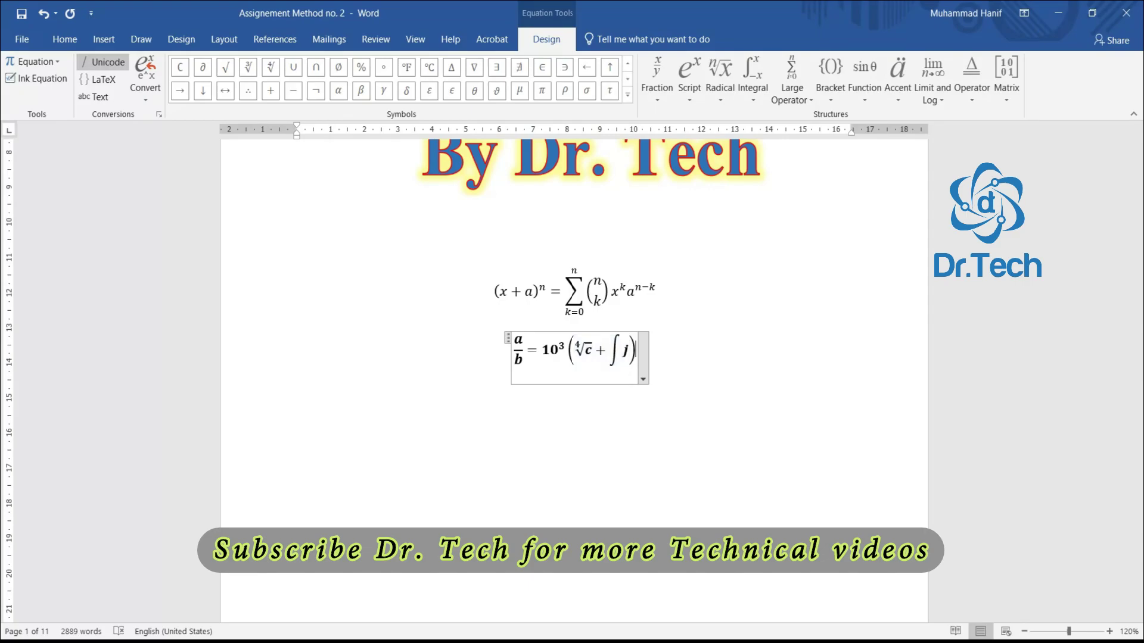
Append a summation with upper limit v, lower limit u and argument k.
click(812, 102)
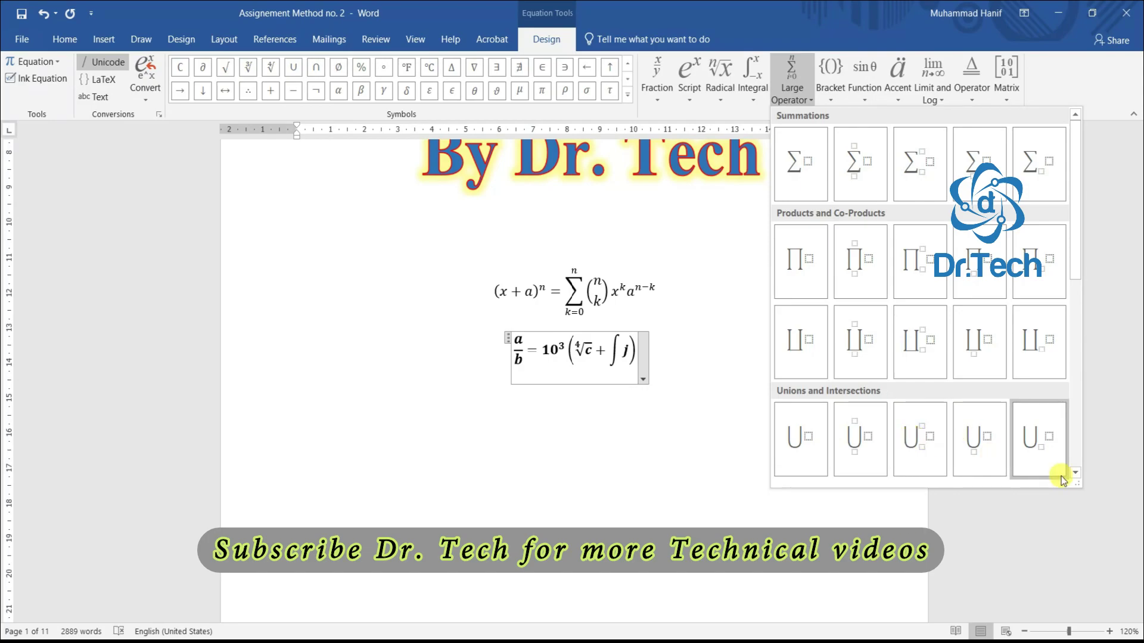
click(859, 166)
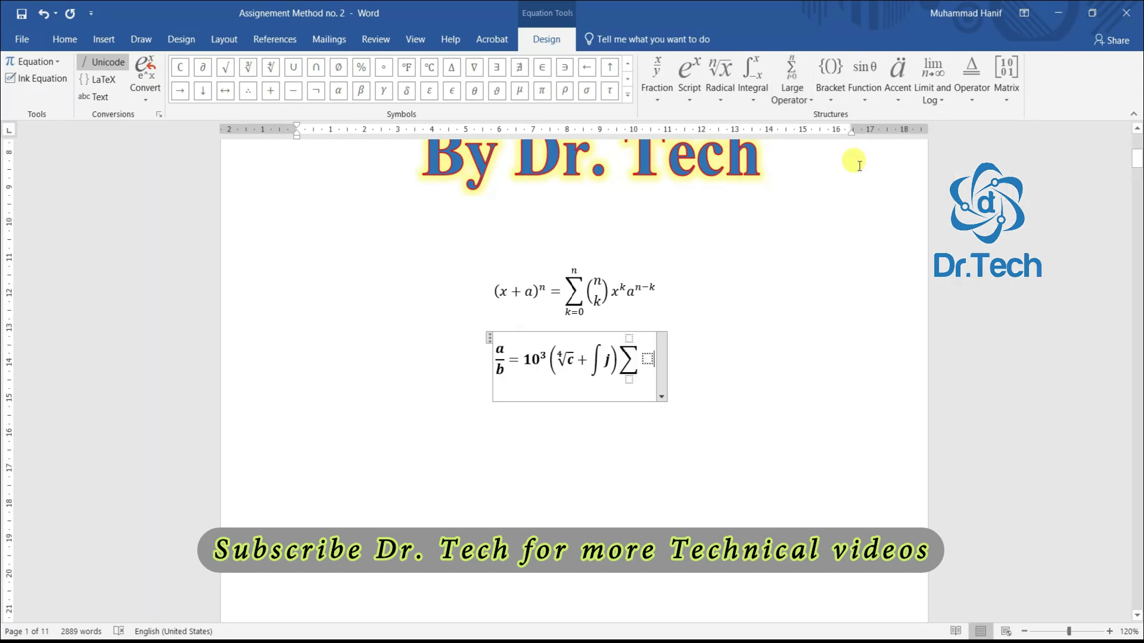
key(Up)
text(v)
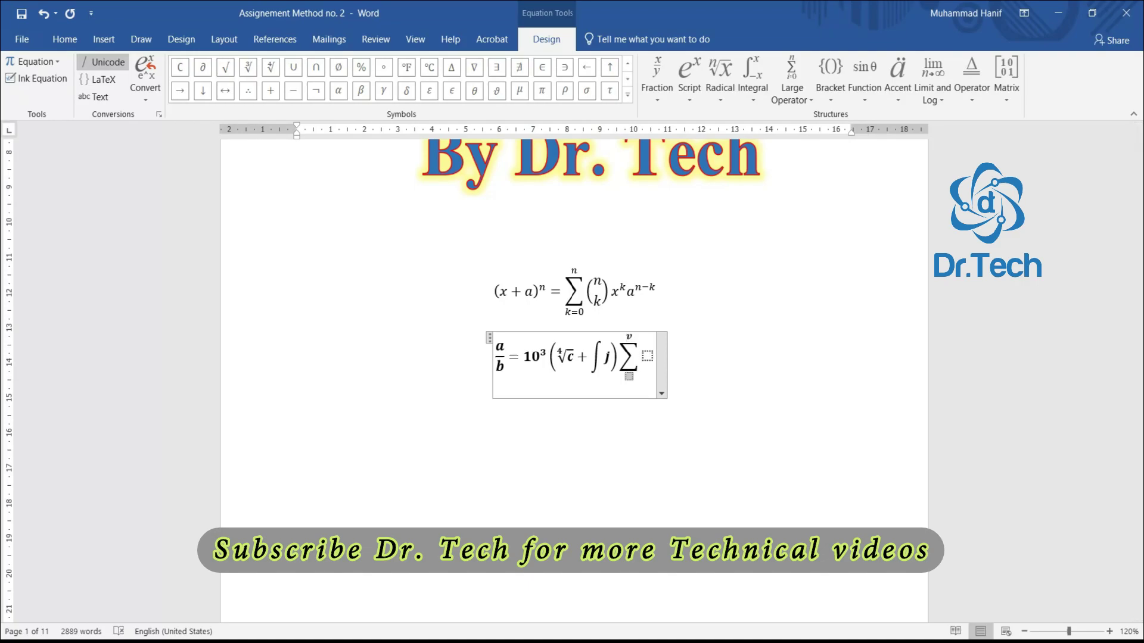
click(298, 407)
key(Up)
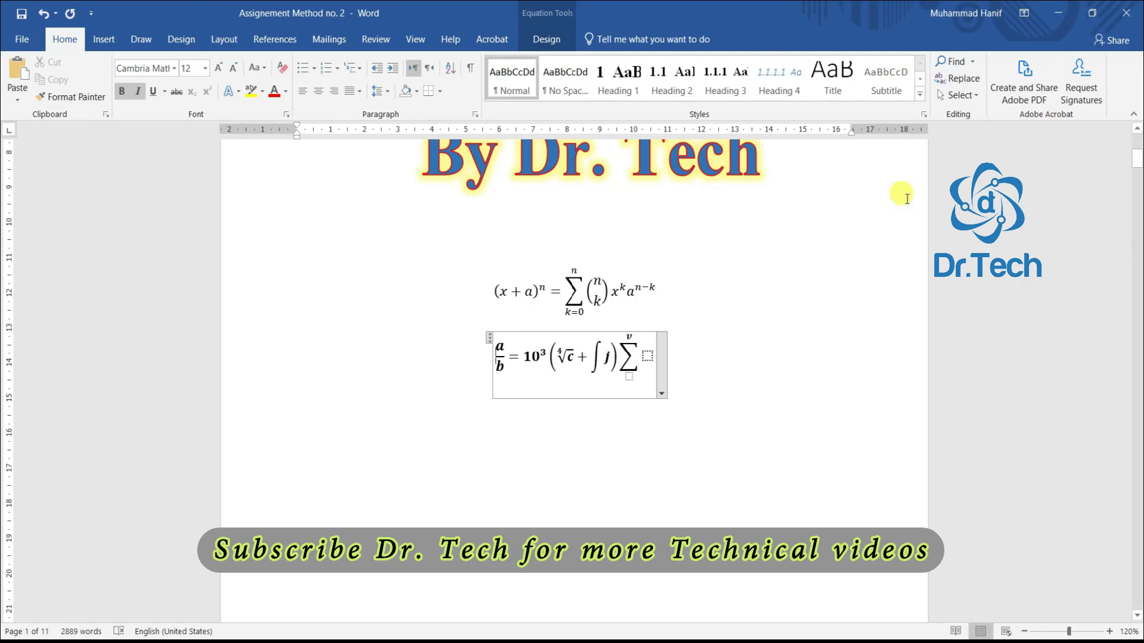
click(630, 377)
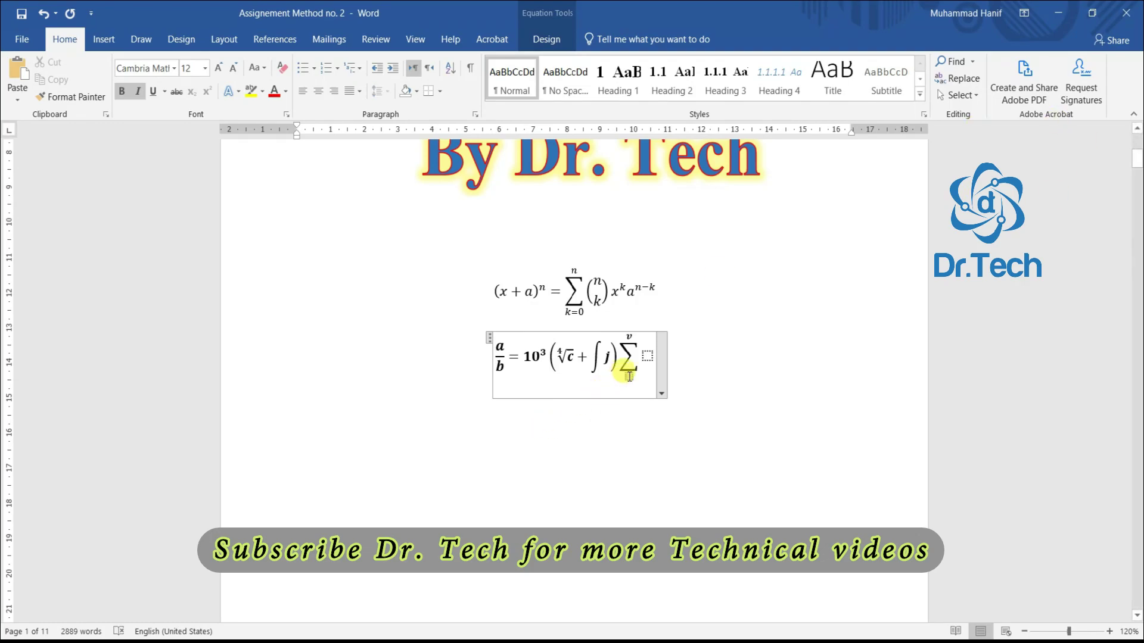
text(u)
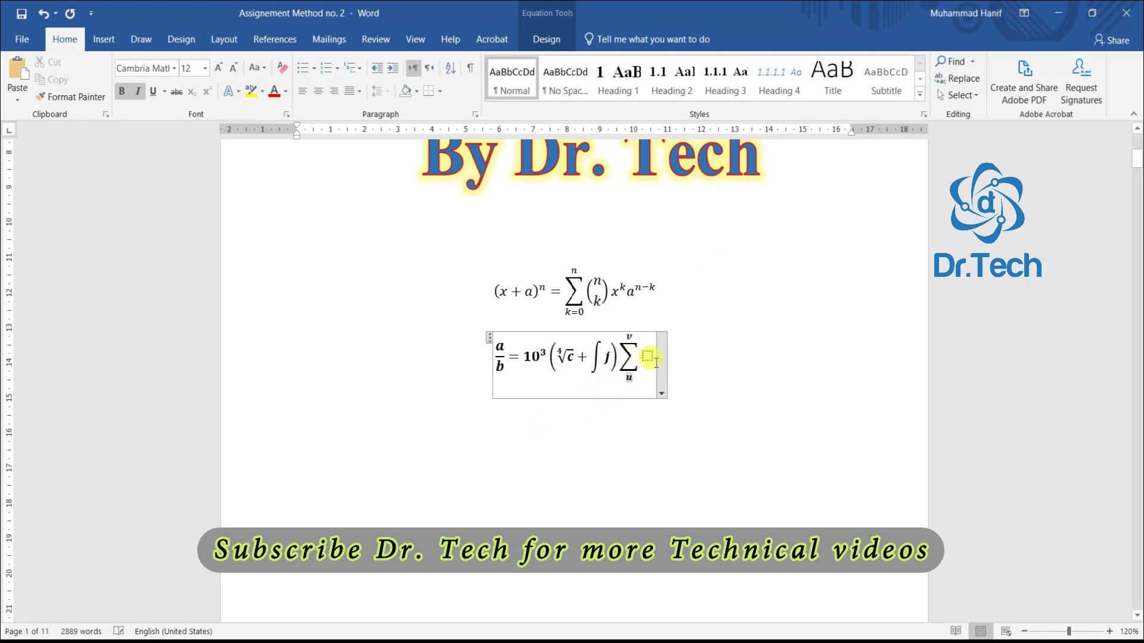
click(646, 355)
text(k)
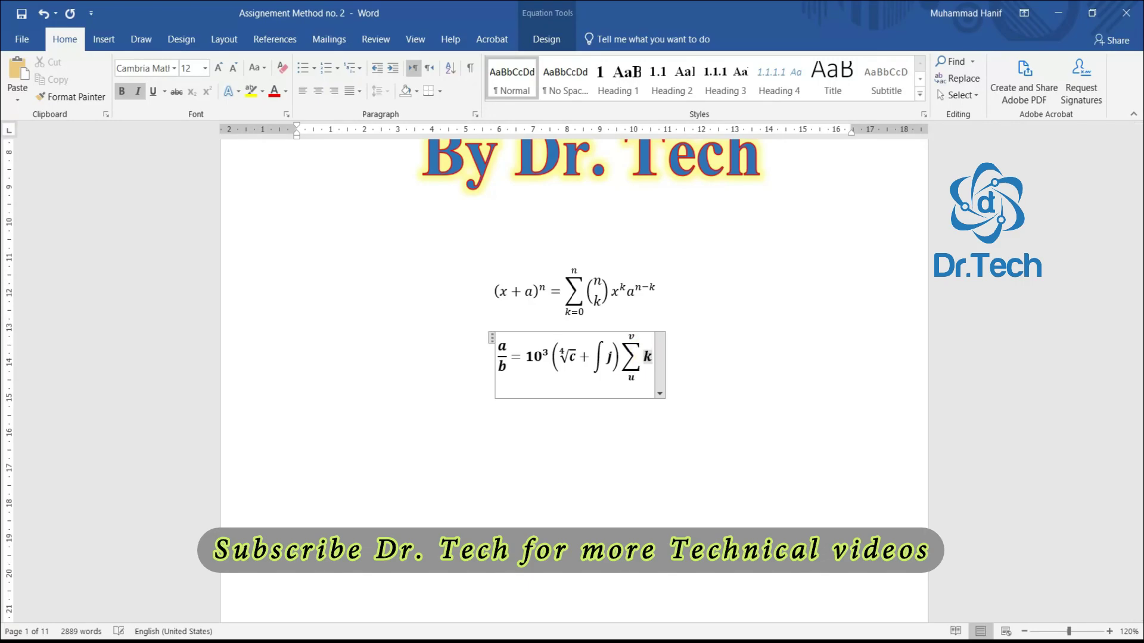
key(Right)
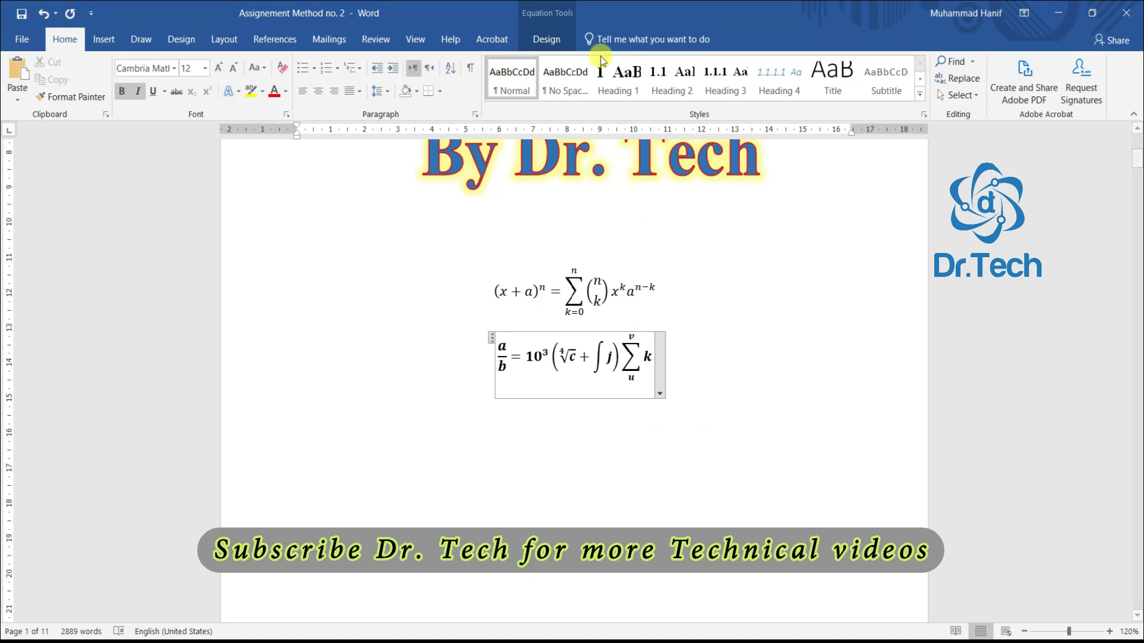
click(544, 35)
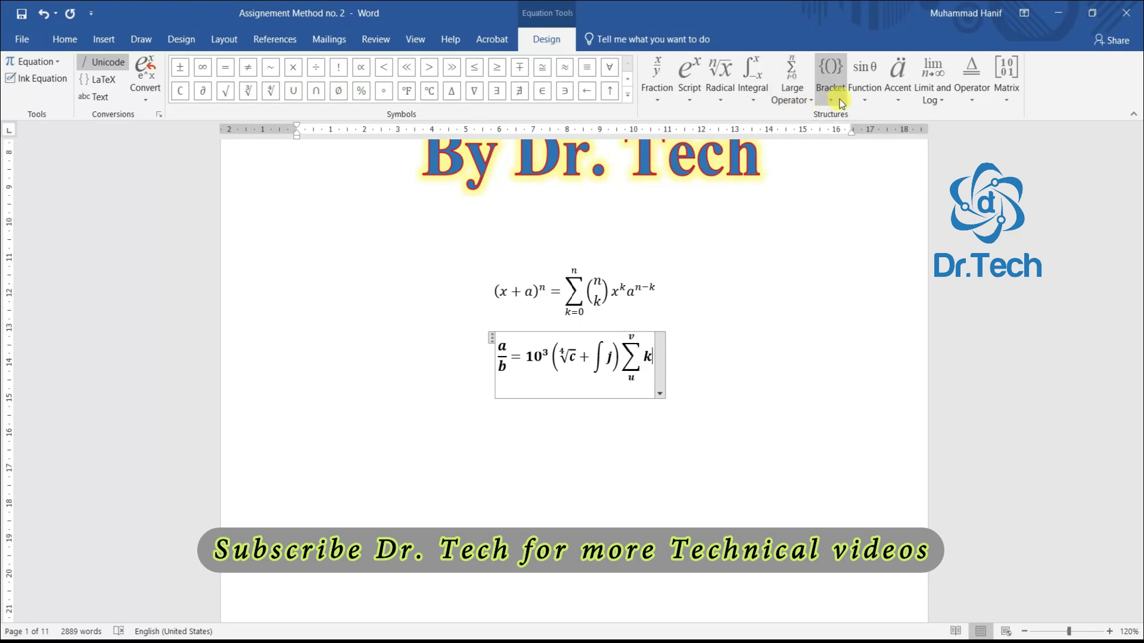
Look through the Function gallery without inserting, then exit the equation.
click(871, 98)
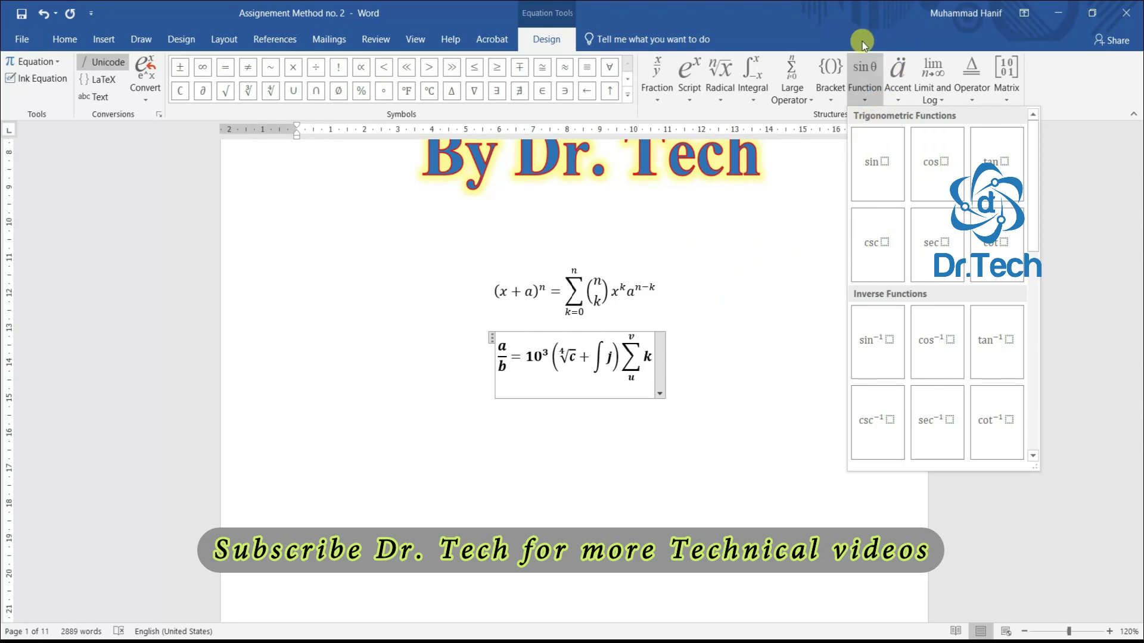
click(757, 114)
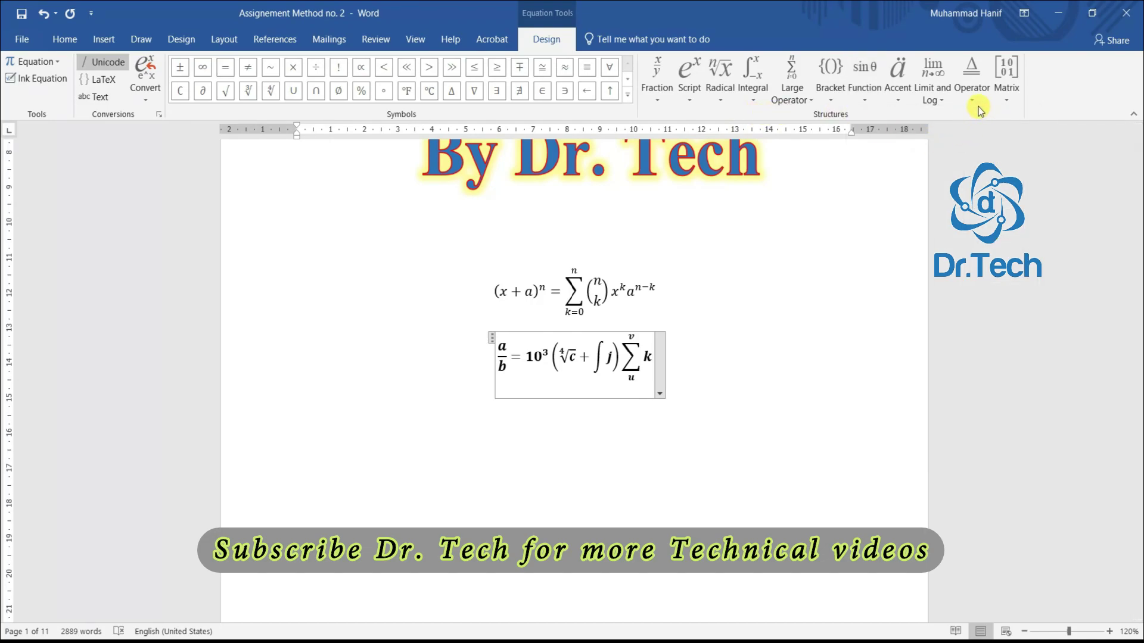
click(679, 380)
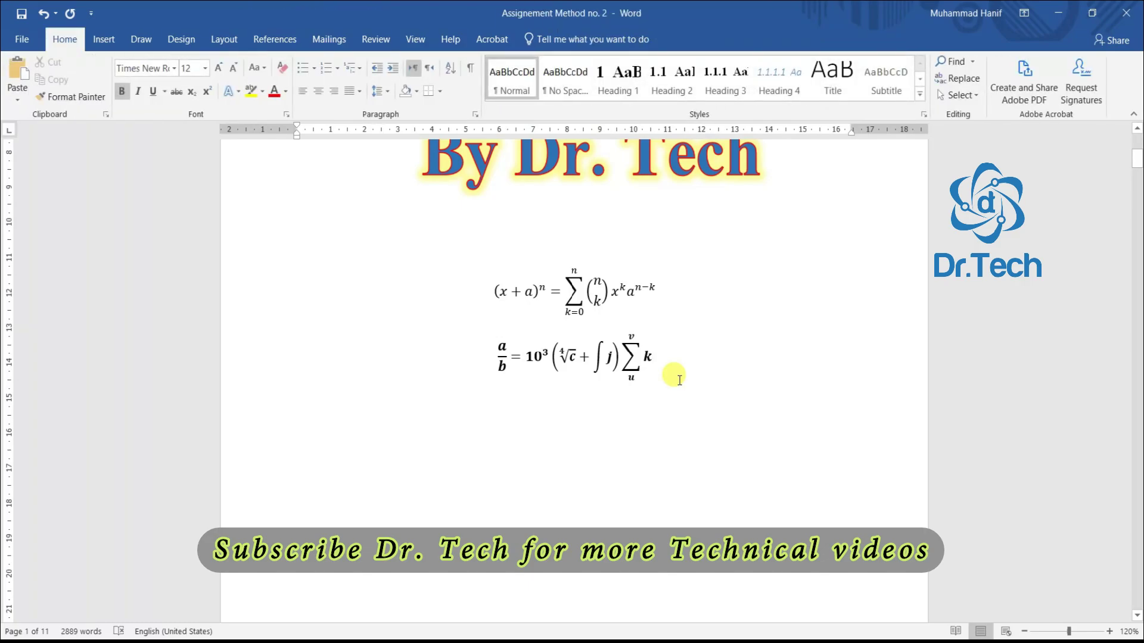
Add a blank line beneath the a/b = 10³(∜c + ∫j) Σ k equation.
key(Return)
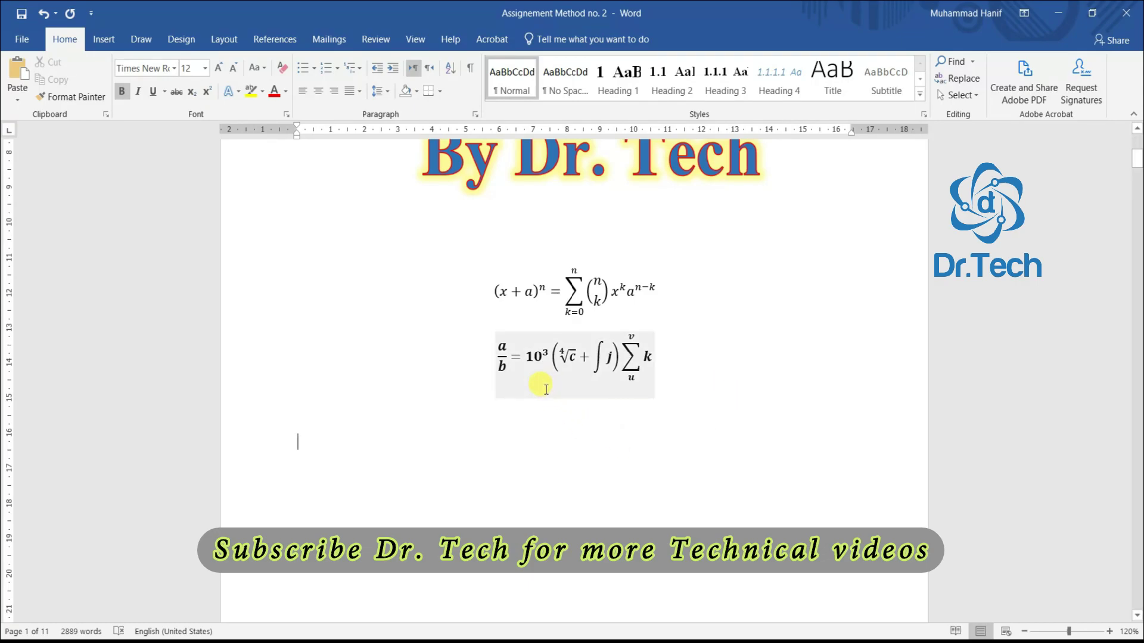
Insert a new empty equation placeholder and browse the Matrix and Operator structures.
click(106, 38)
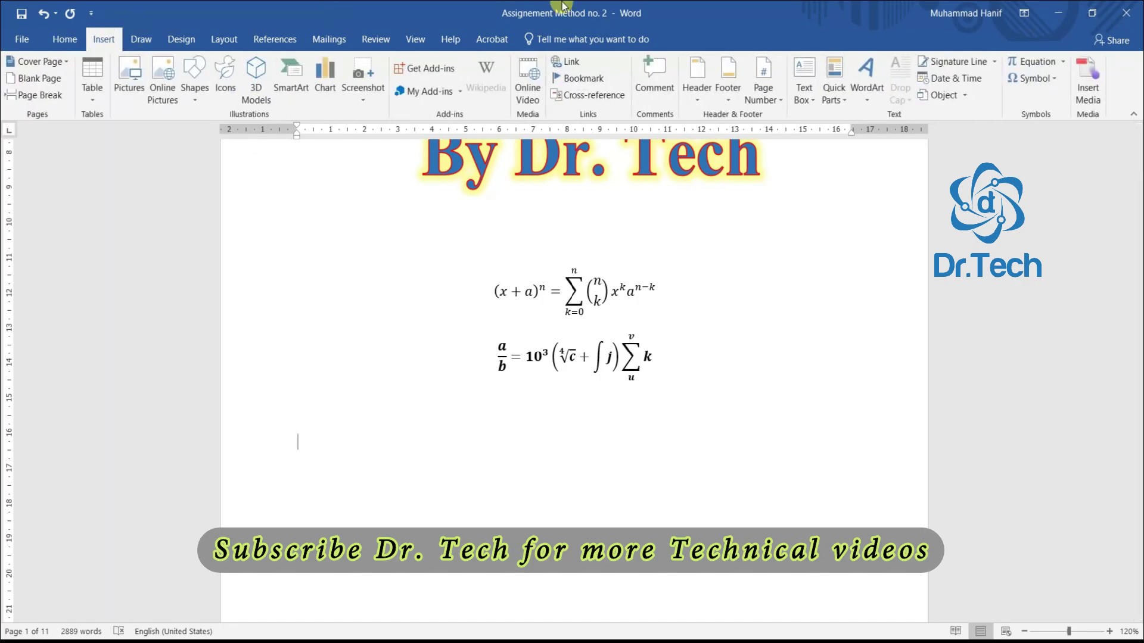
click(1036, 62)
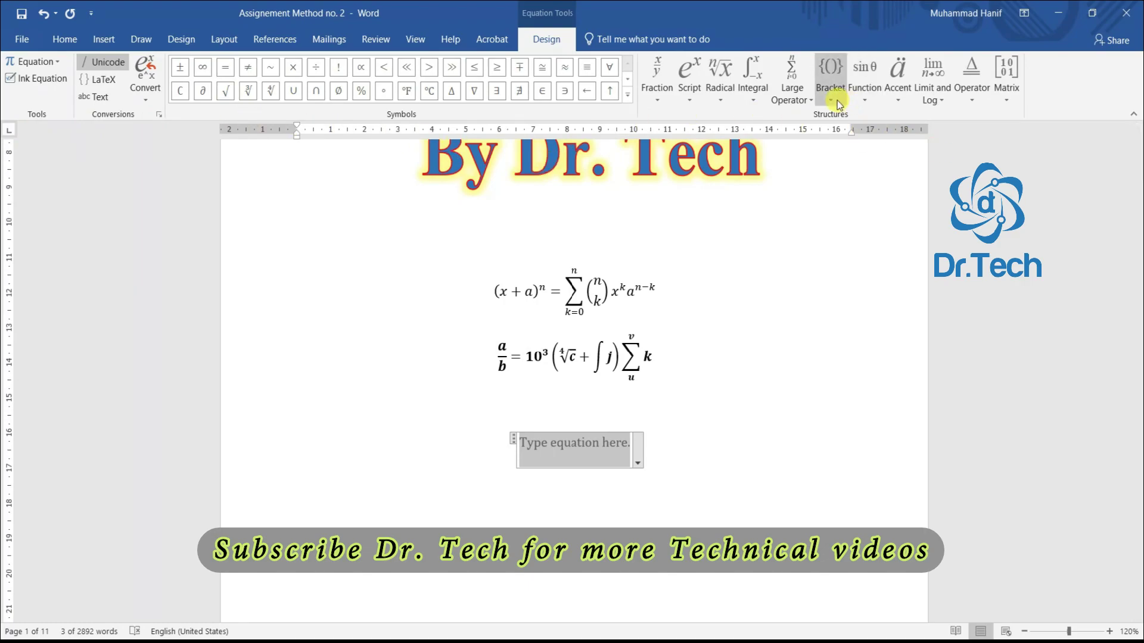
click(1008, 100)
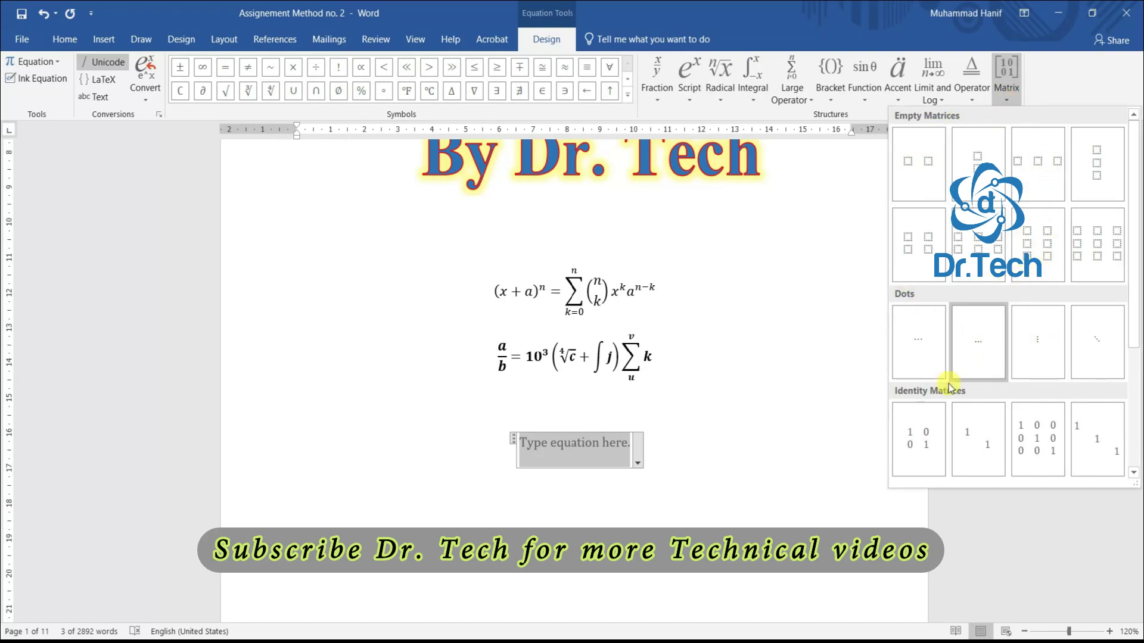
click(968, 102)
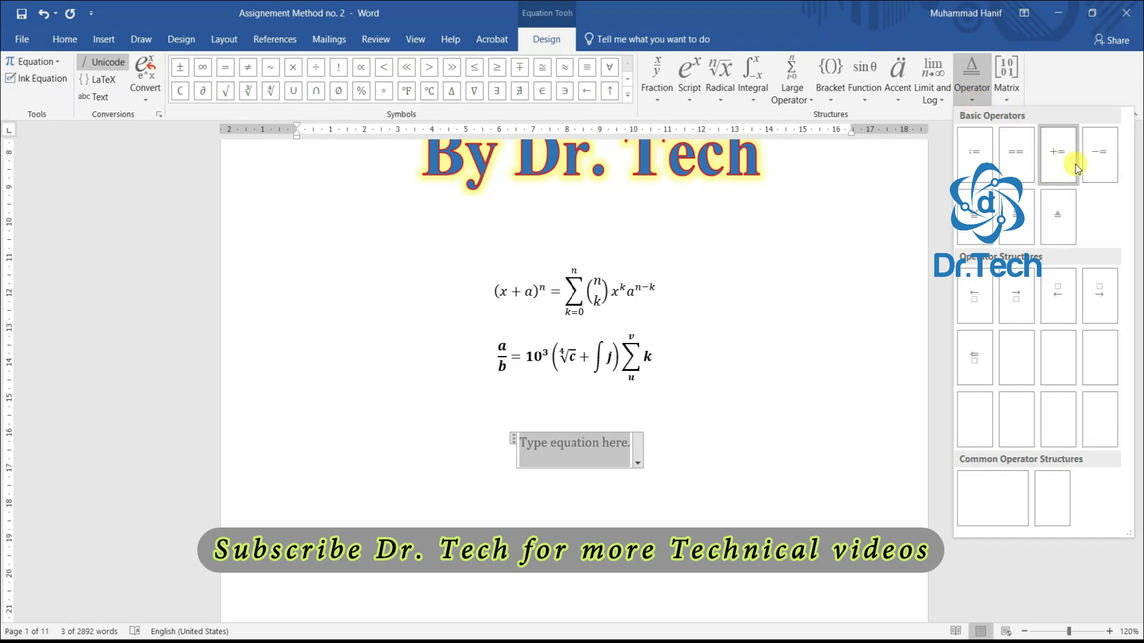
Browse the Limit and Log, Accent, Function and Bracket structures, then expand the symbol gallery.
click(939, 102)
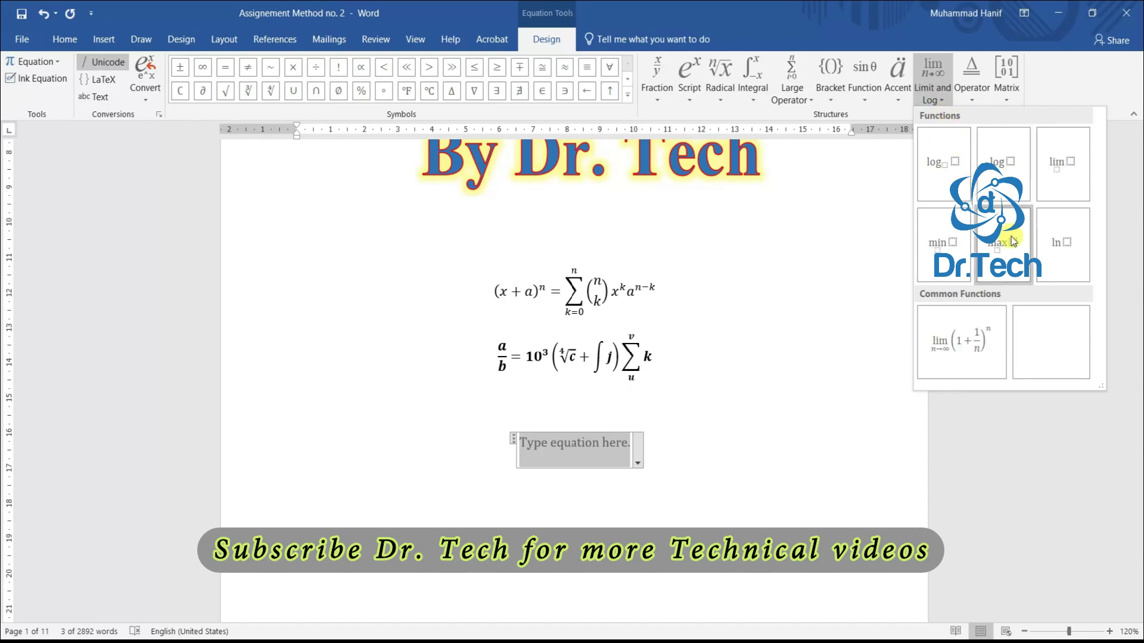
click(897, 102)
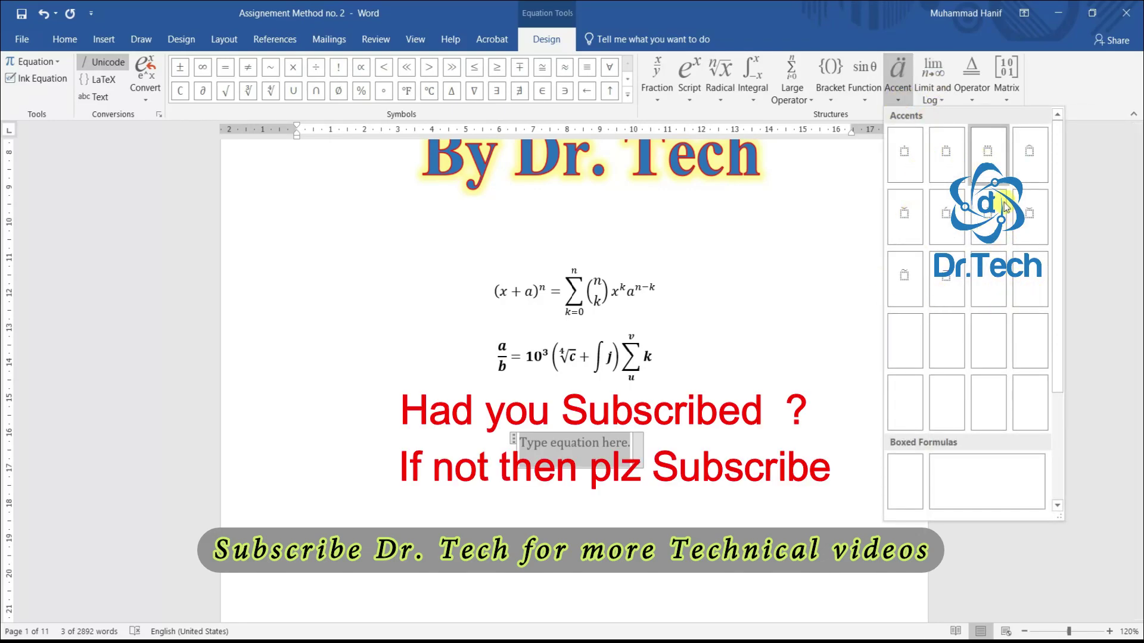
click(862, 102)
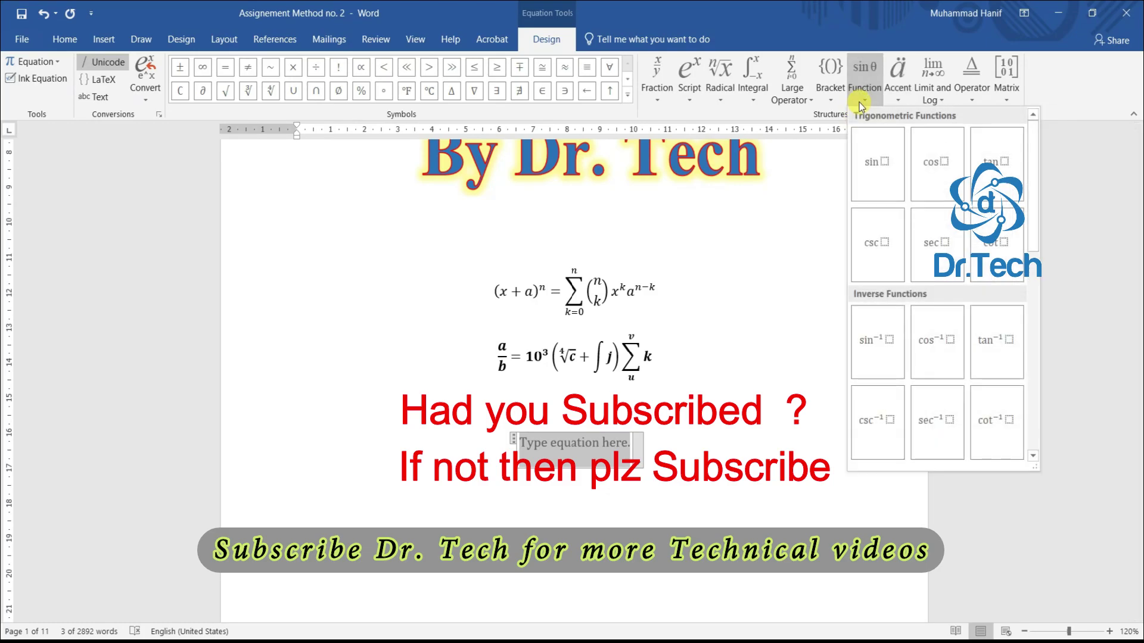
click(831, 101)
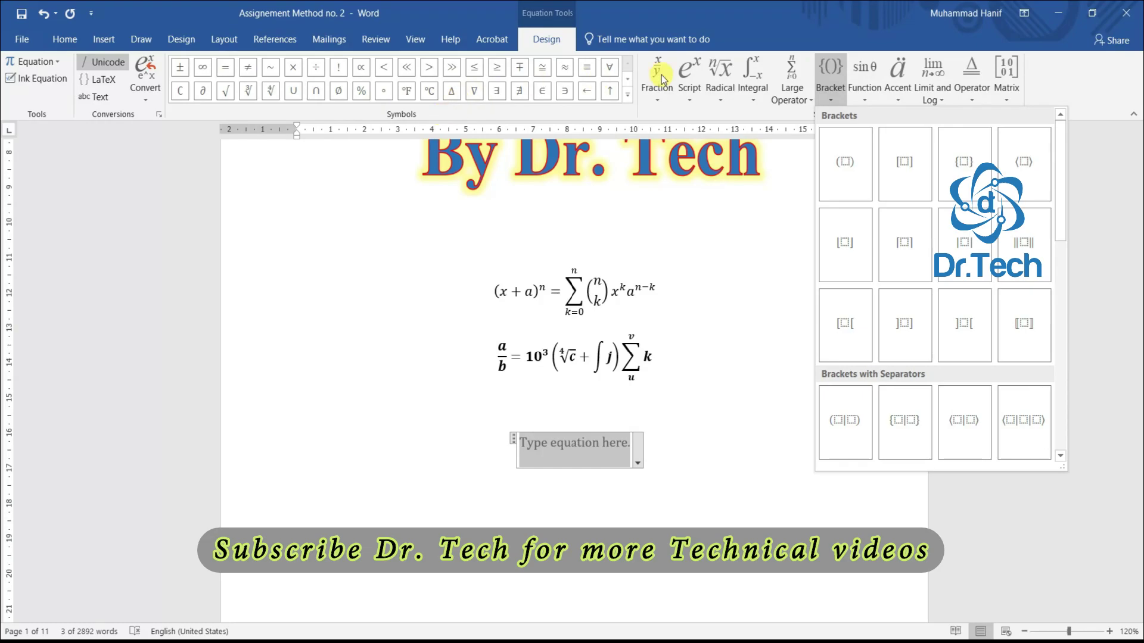
click(627, 95)
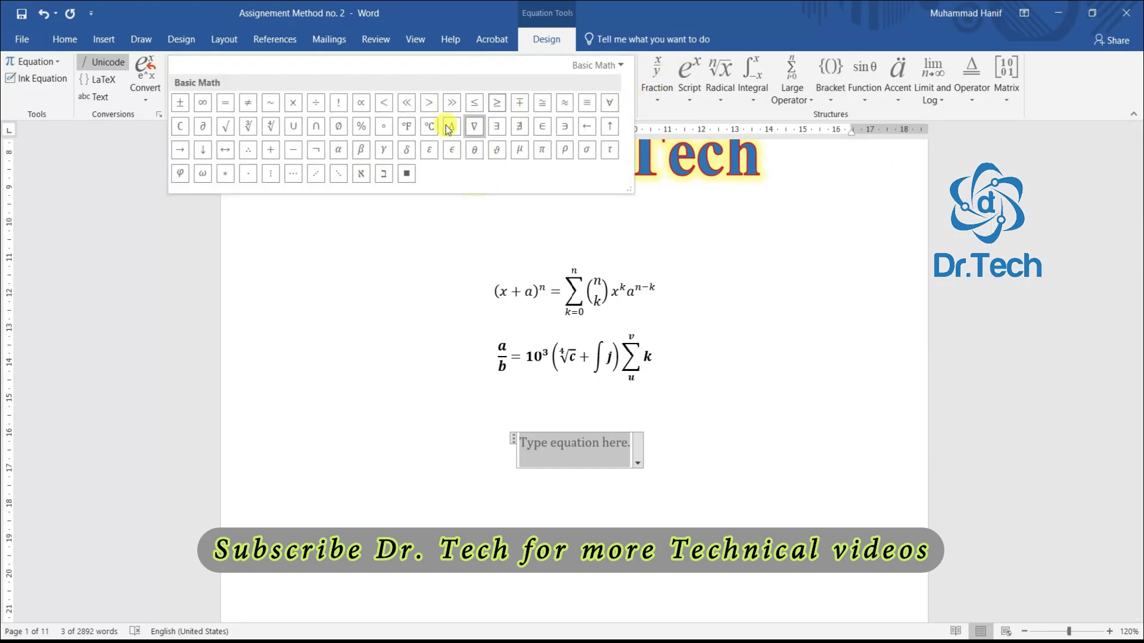
View the Greek Letters, Letter-Like Symbols and Operators symbol categories.
click(620, 66)
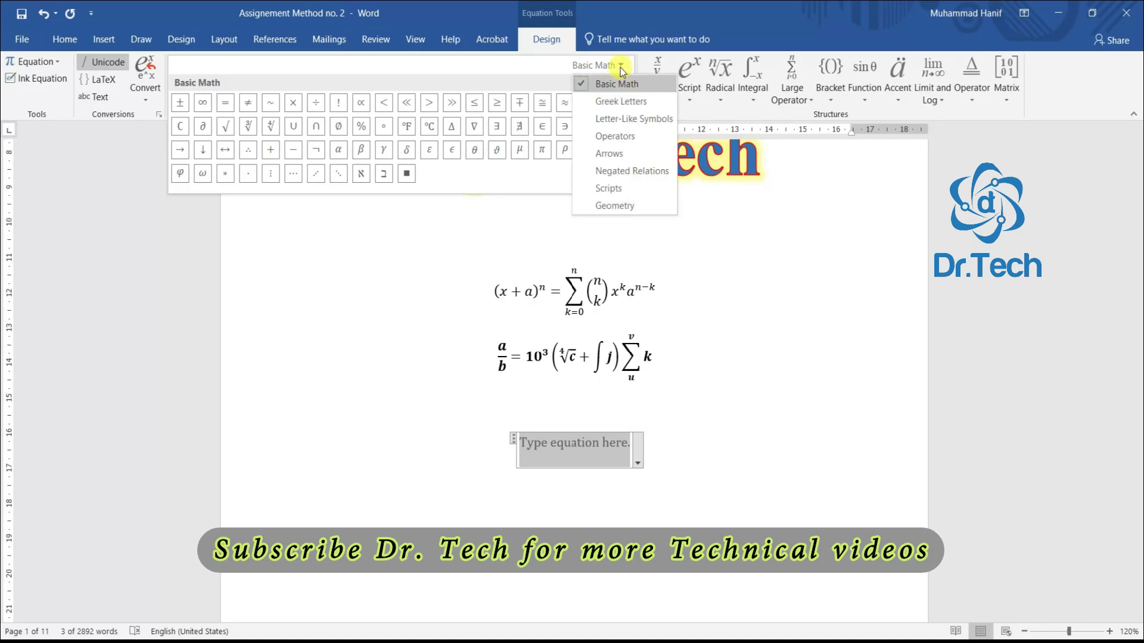
click(623, 104)
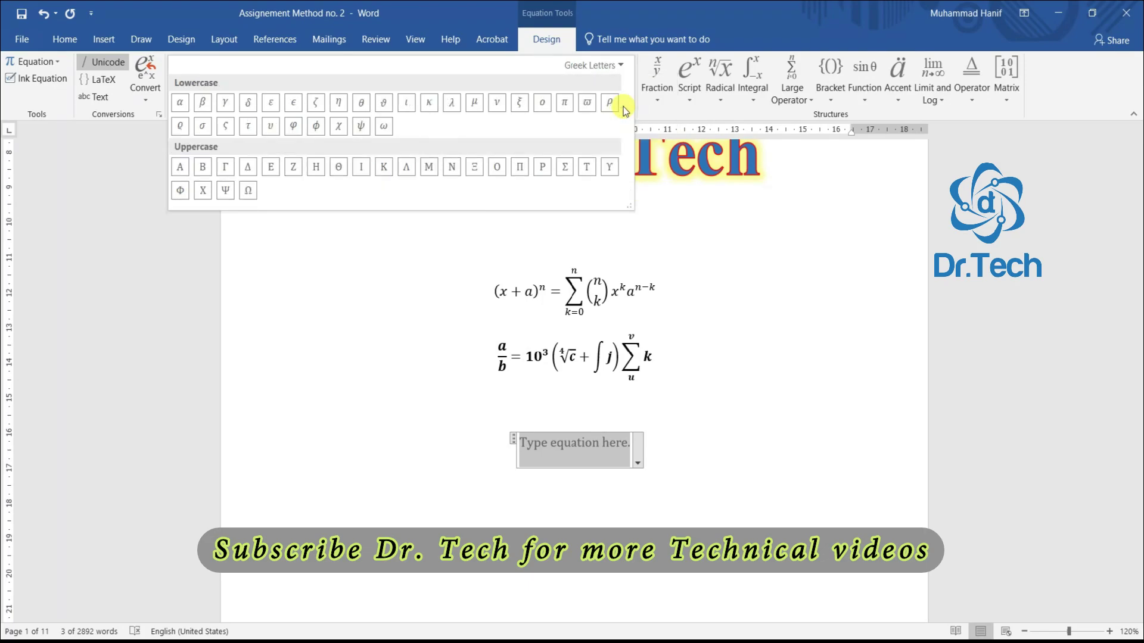
click(617, 68)
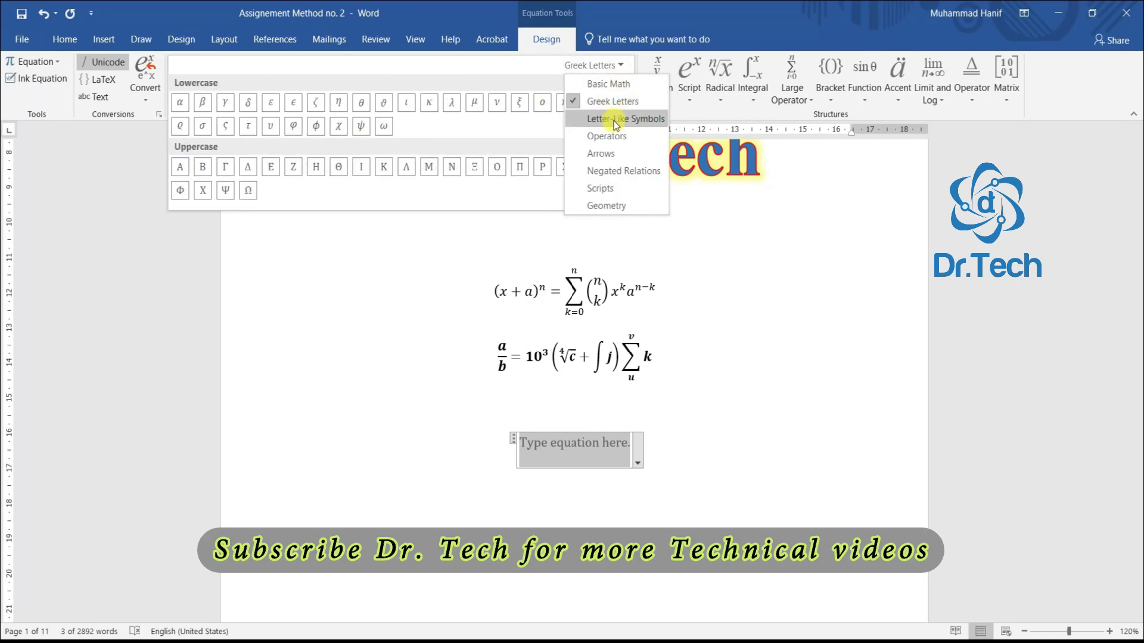
click(616, 120)
click(618, 66)
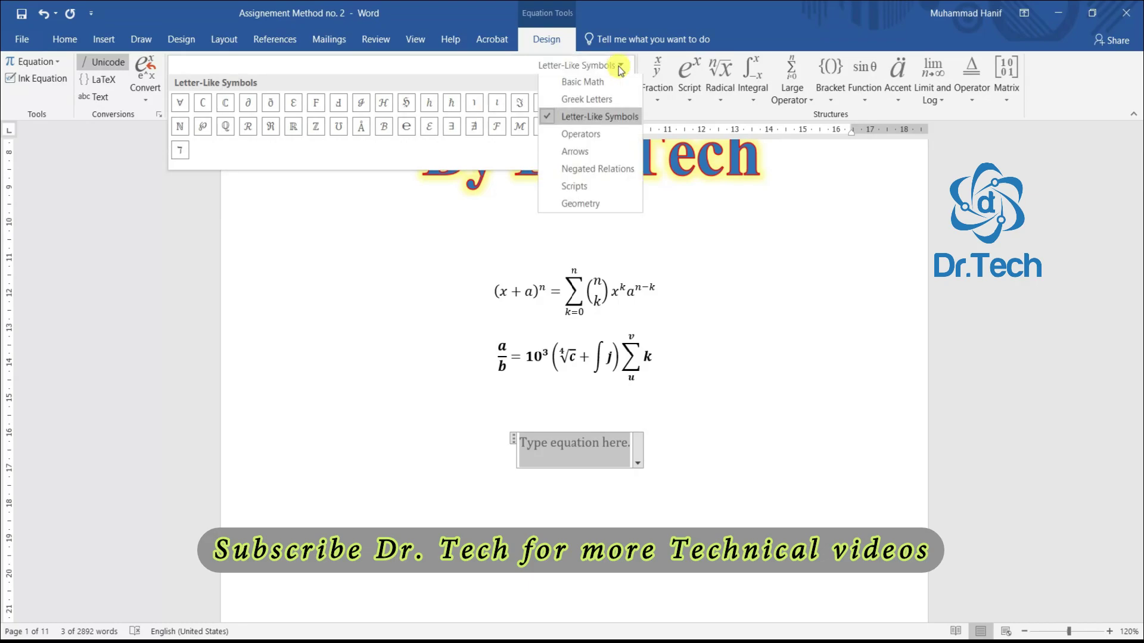
click(606, 137)
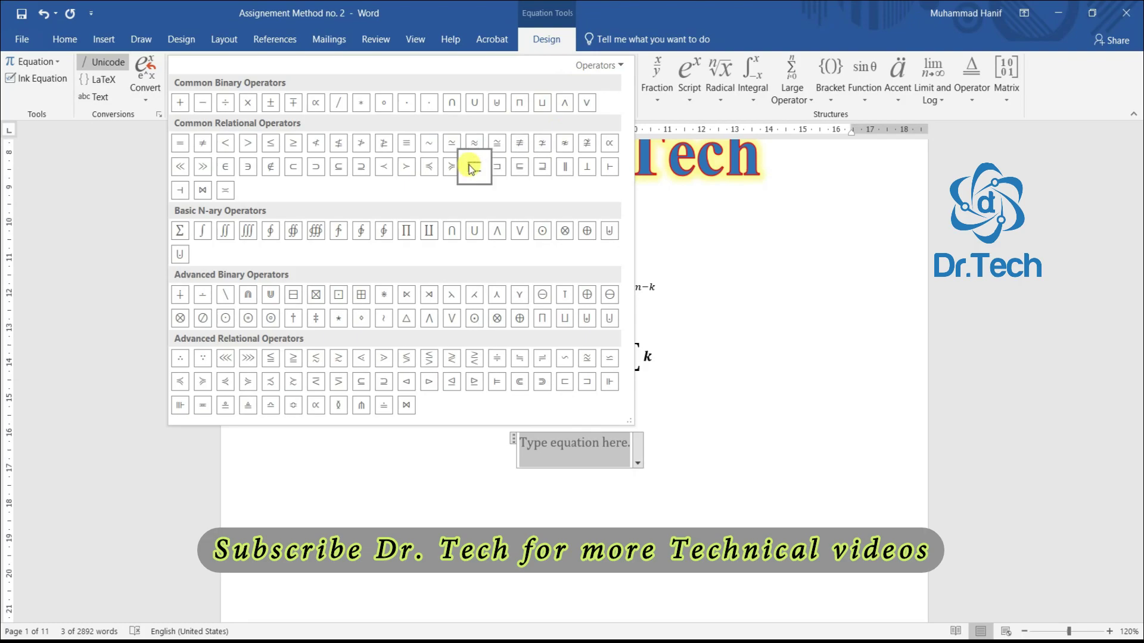
View the Arrows and Negated Relations categories, return to Basic Math, and collapse the gallery.
click(620, 63)
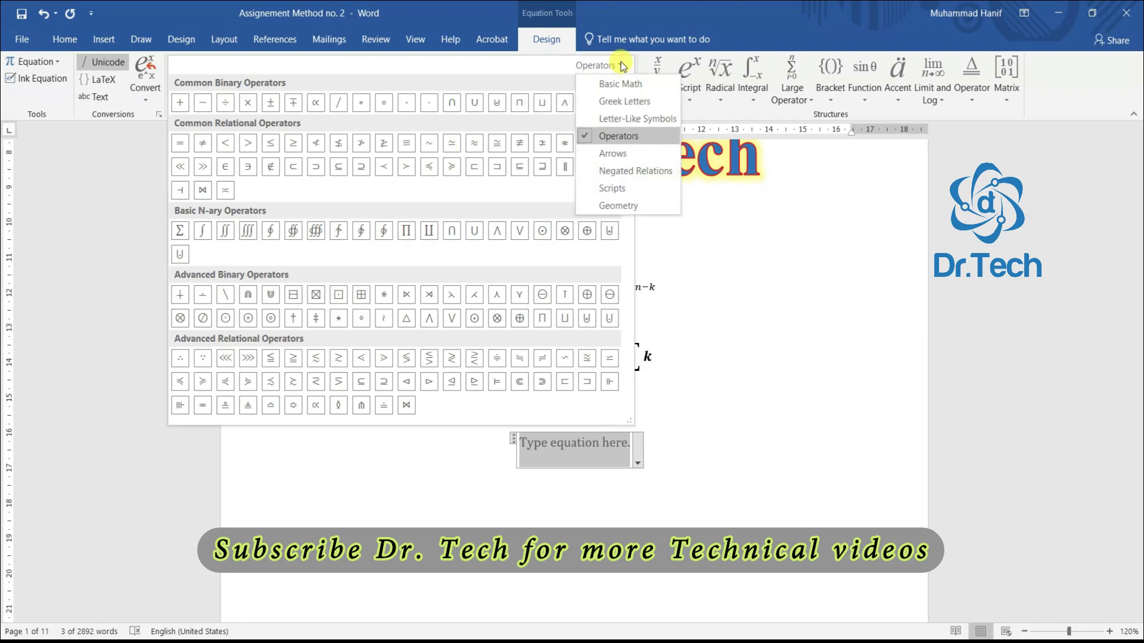
click(626, 154)
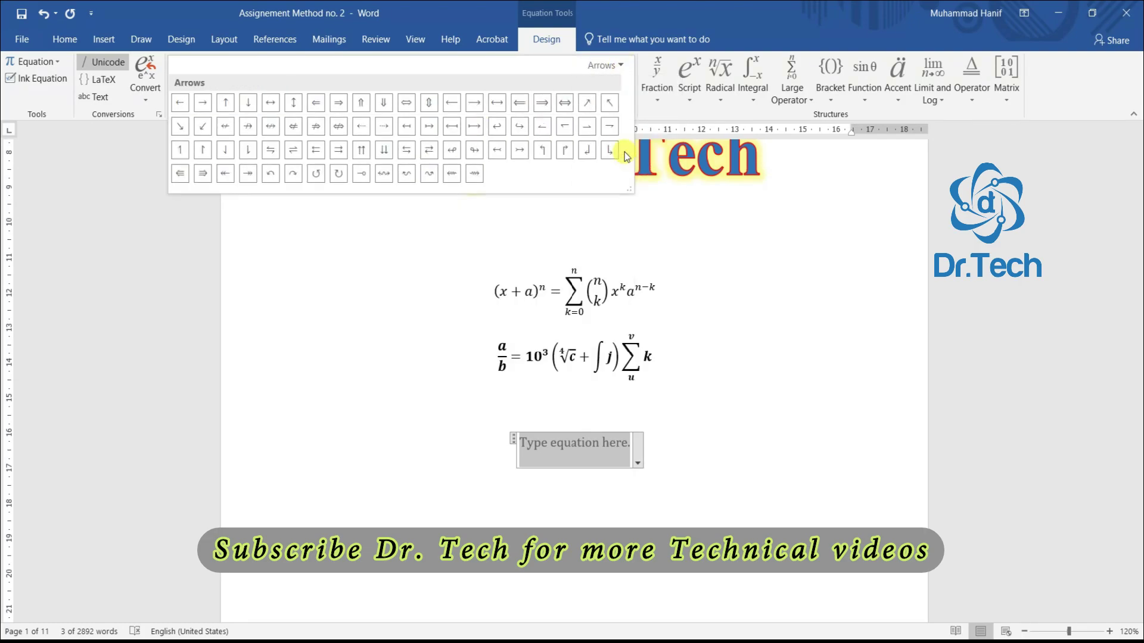
click(625, 63)
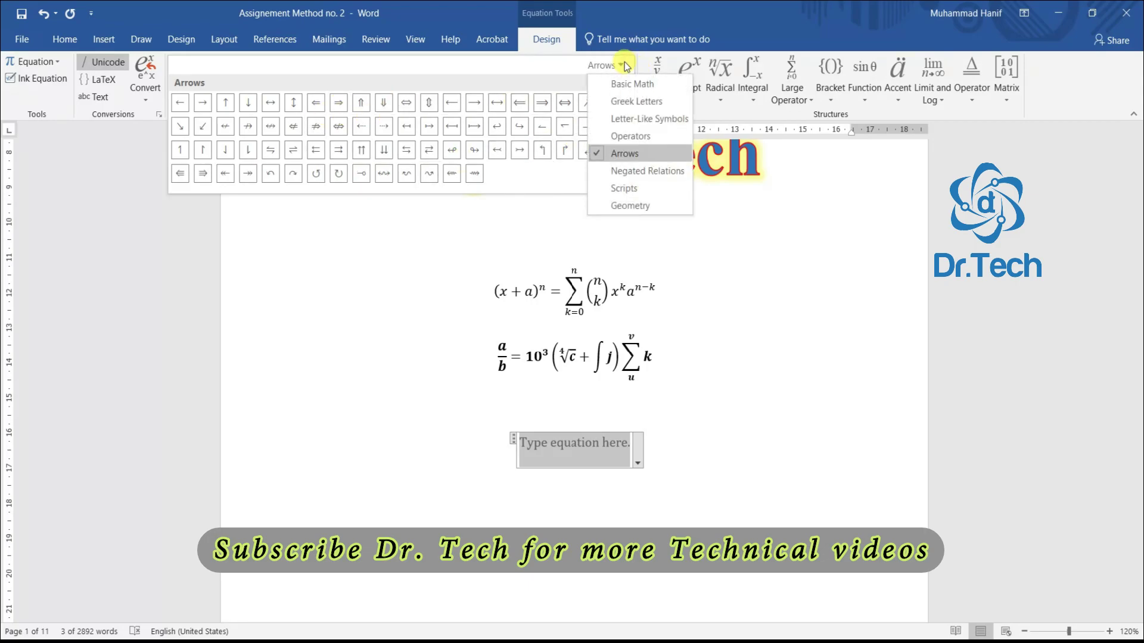
click(647, 171)
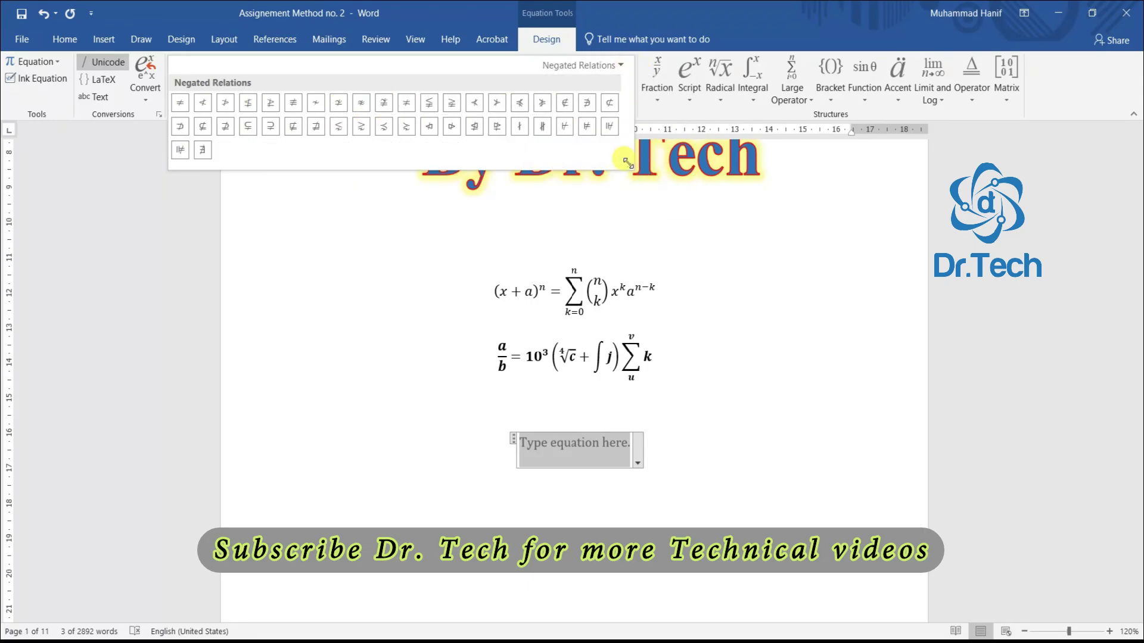
click(613, 70)
click(607, 85)
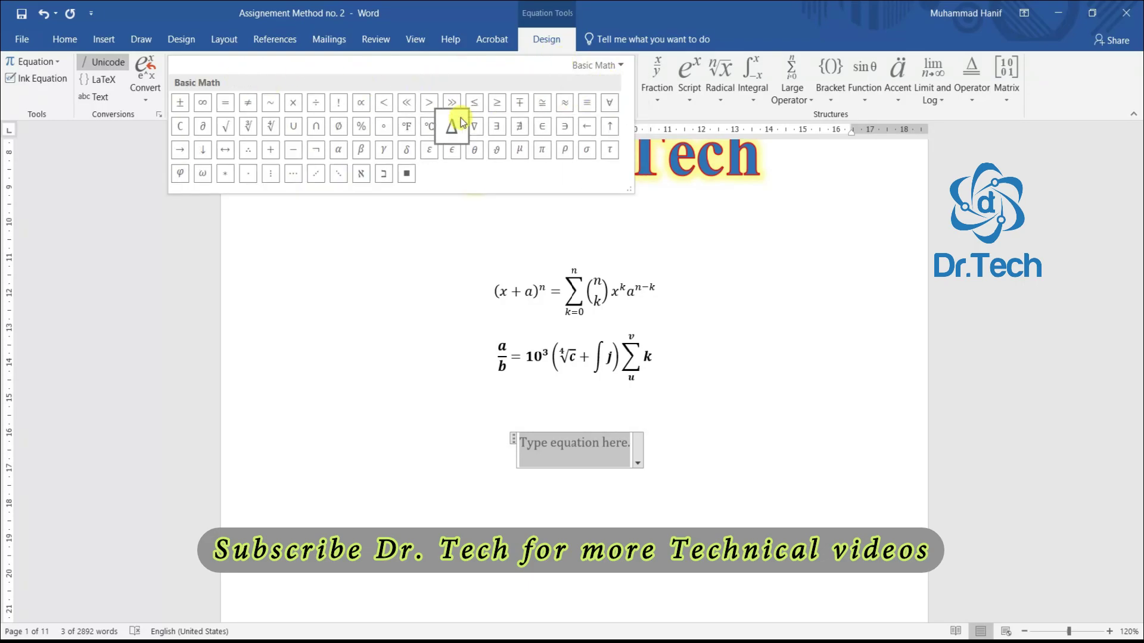
click(106, 34)
Open the More Symbols chart, keep the normal text font, and scroll the character subset list.
click(105, 34)
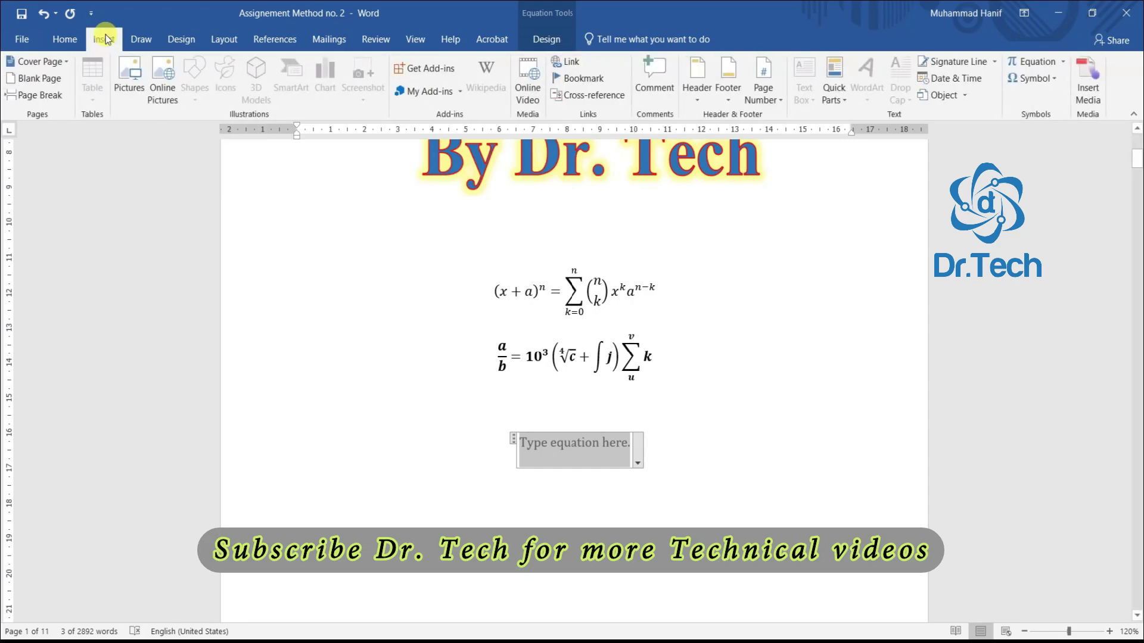
click(1056, 81)
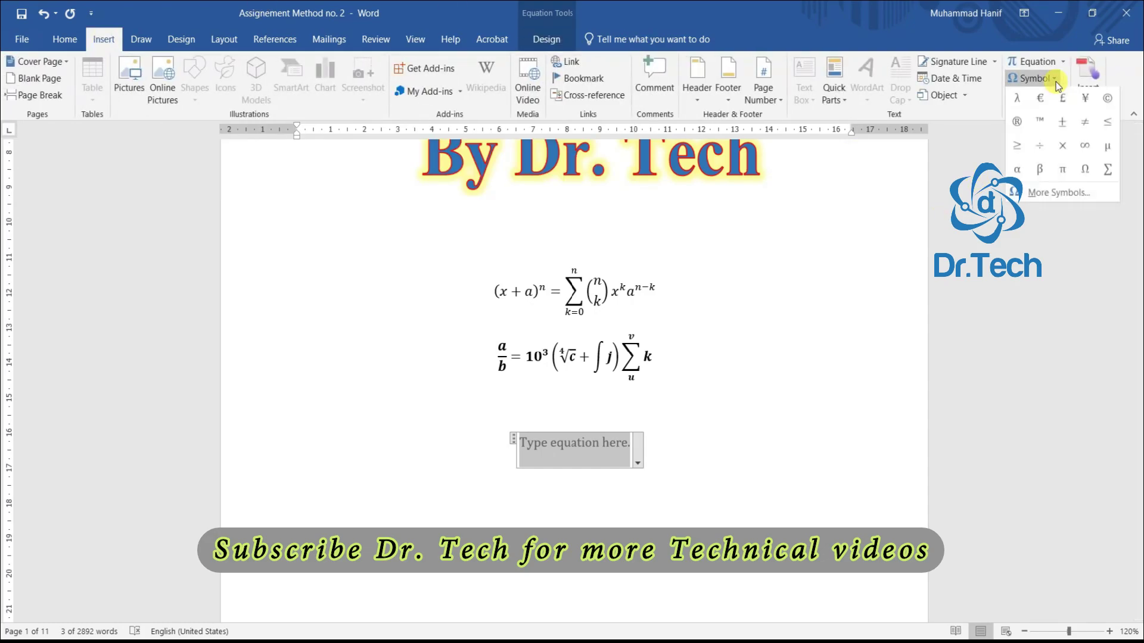
click(1058, 193)
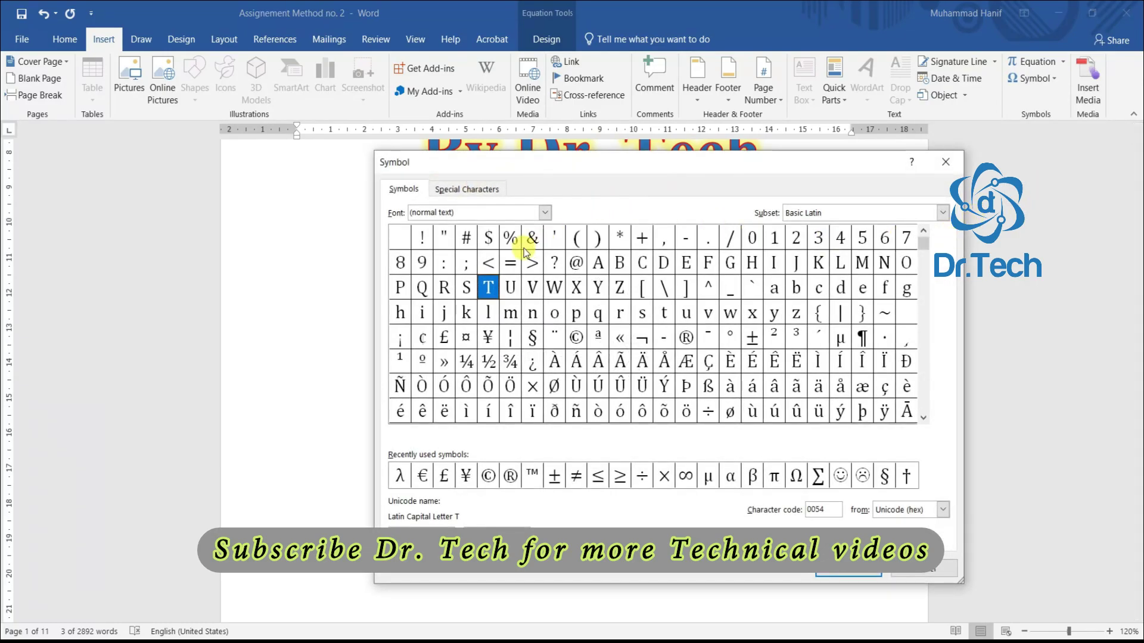
click(544, 212)
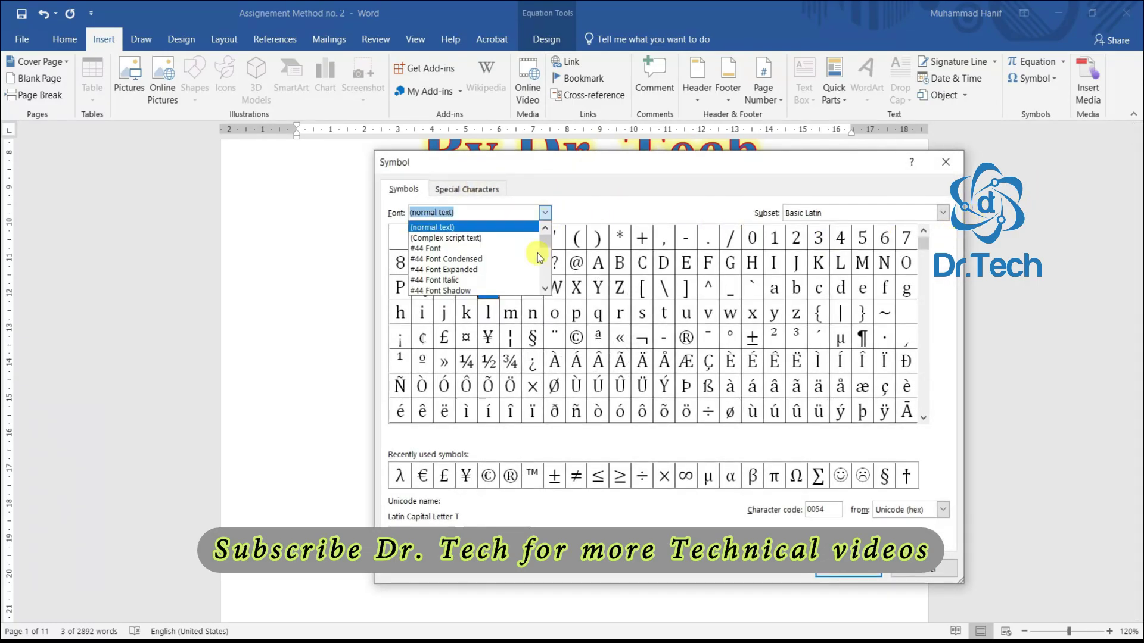
click(575, 197)
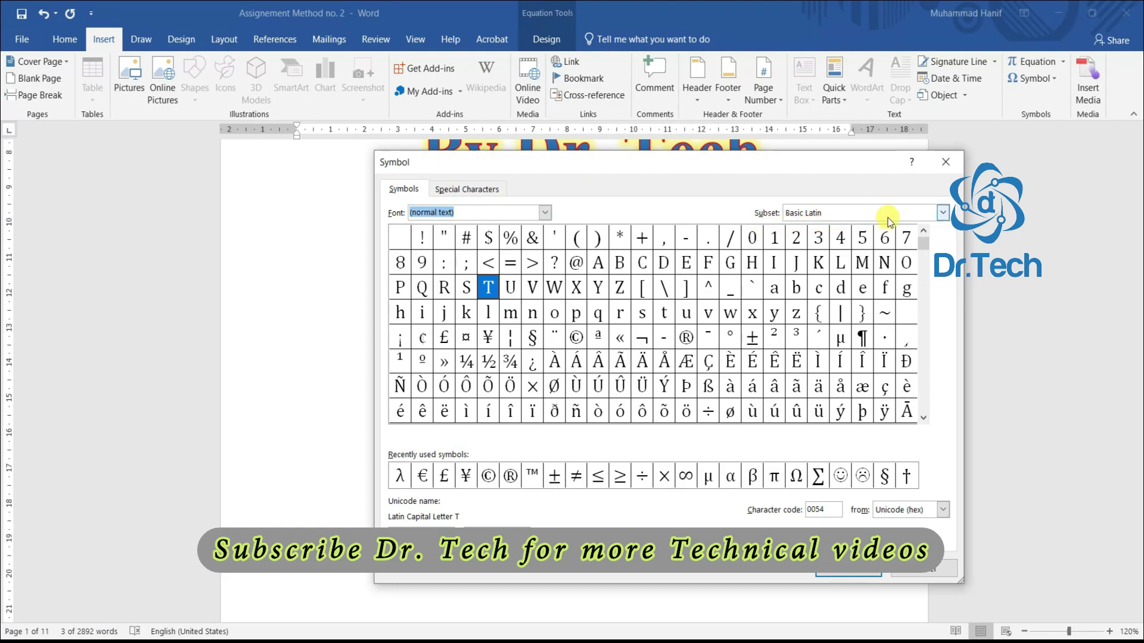
click(942, 212)
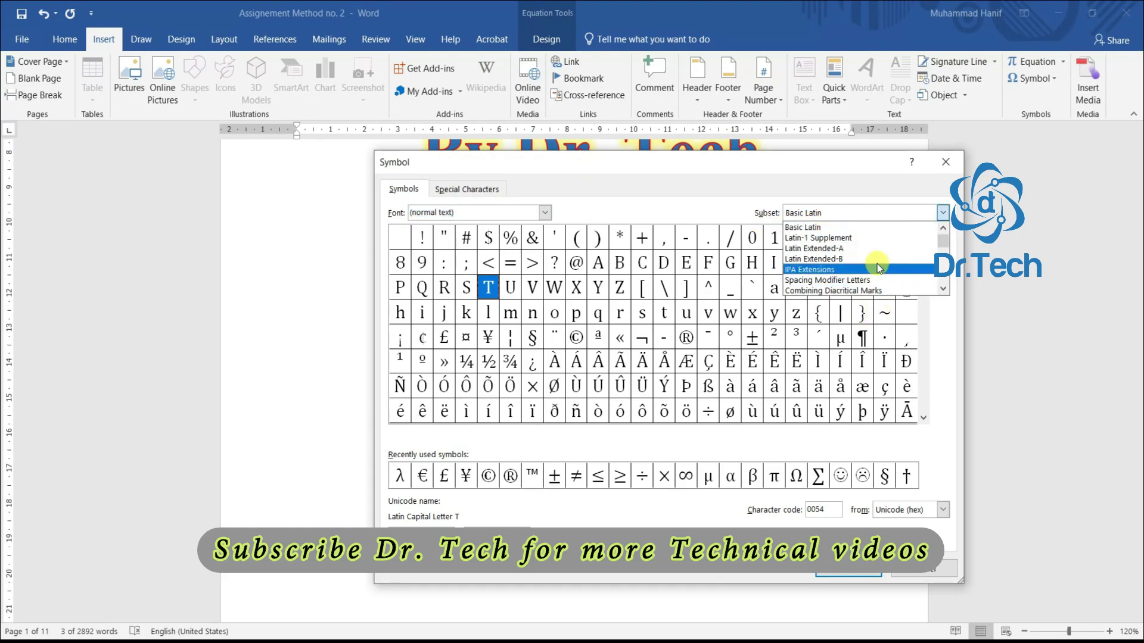
drag(943, 241, 948, 298)
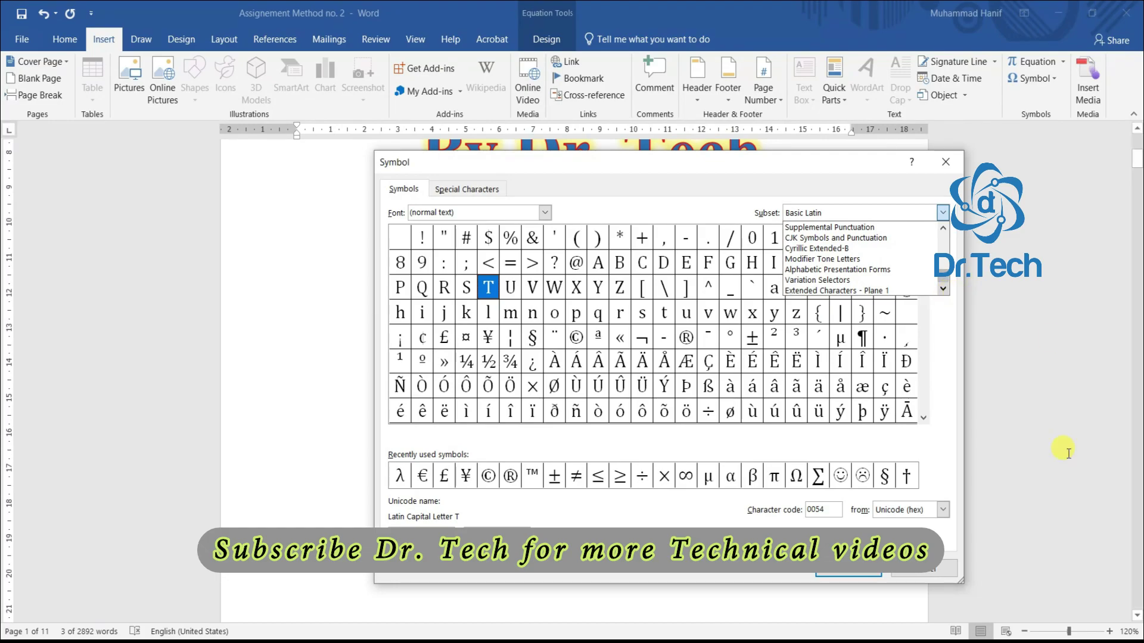
Close the Symbol dialog without inserting any symbol.
click(867, 575)
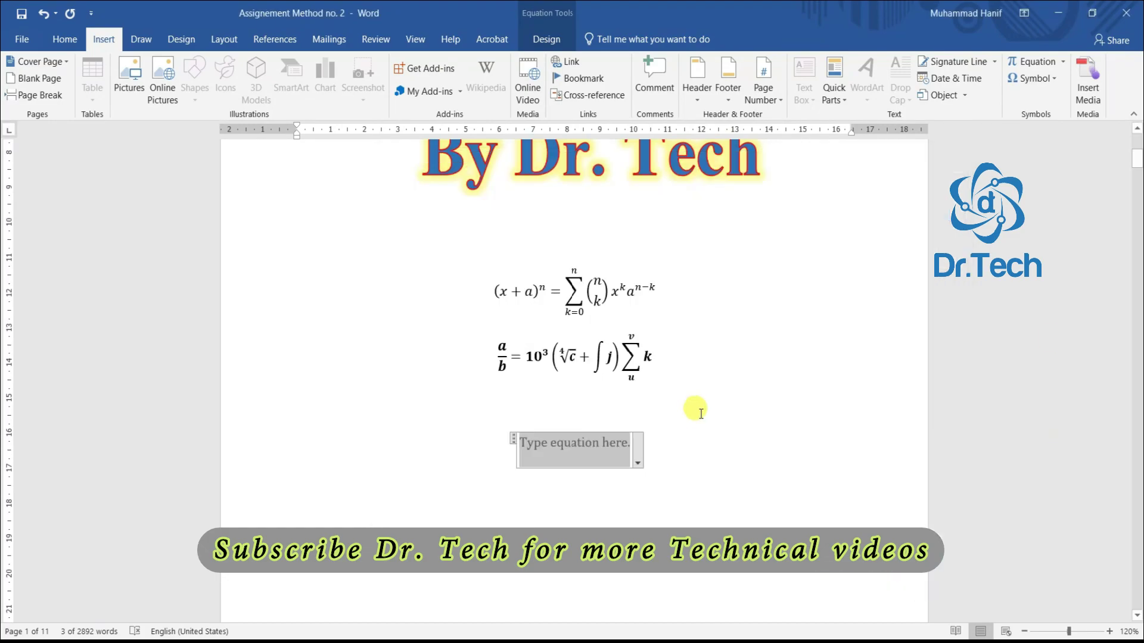